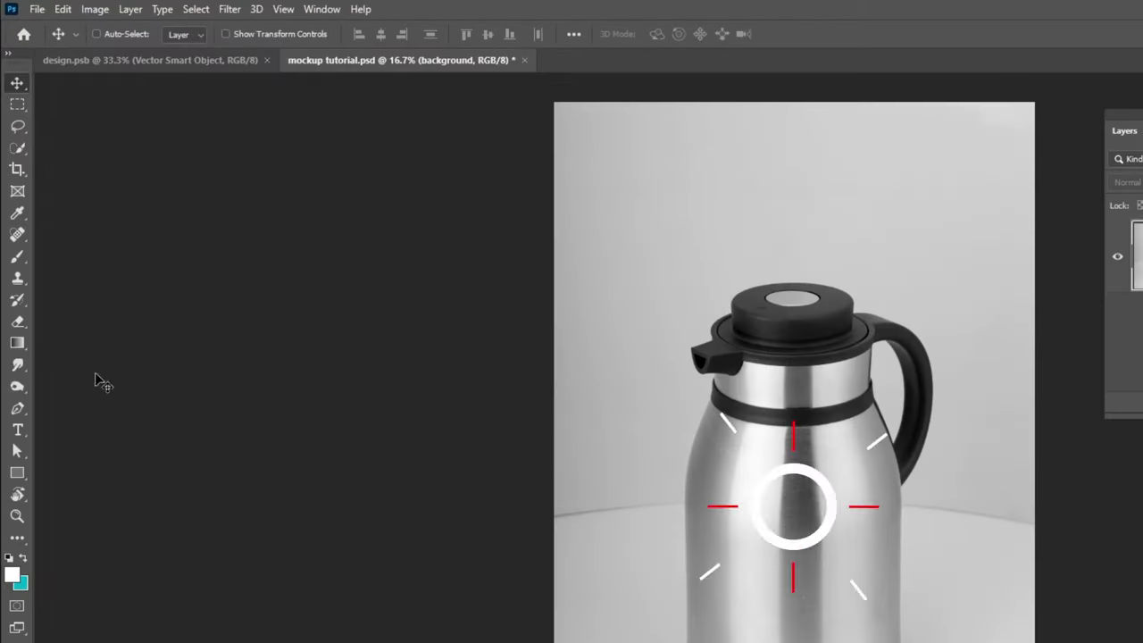
Begin a Pen path on the kettle's left edge, then load the saved 'bittle' channel as the selection.
key(p)
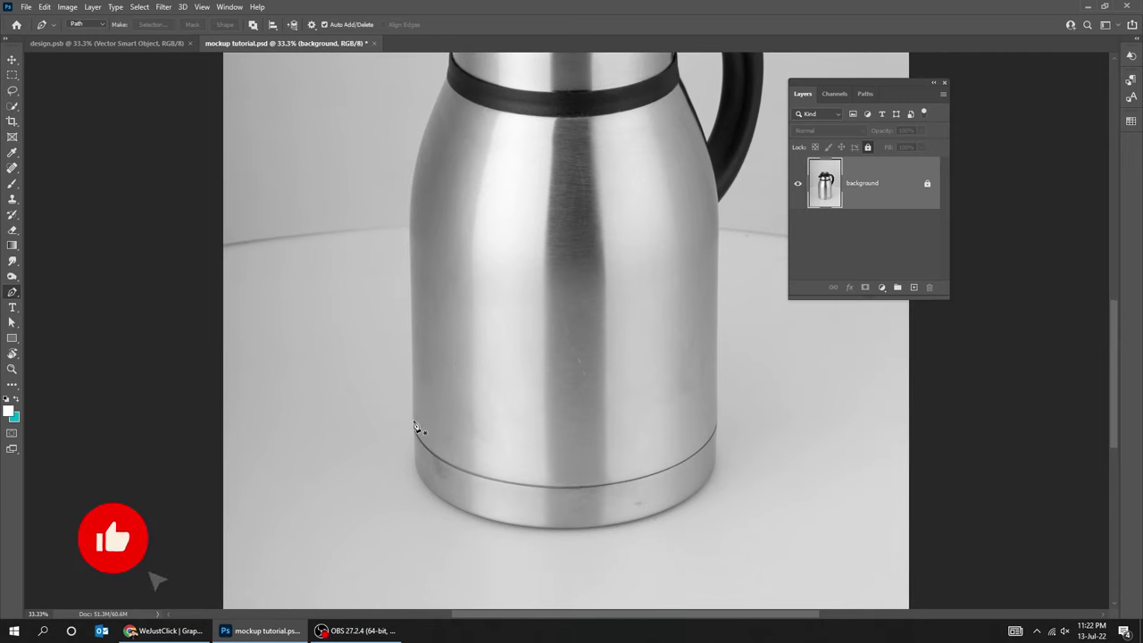
click(412, 419)
click(412, 264)
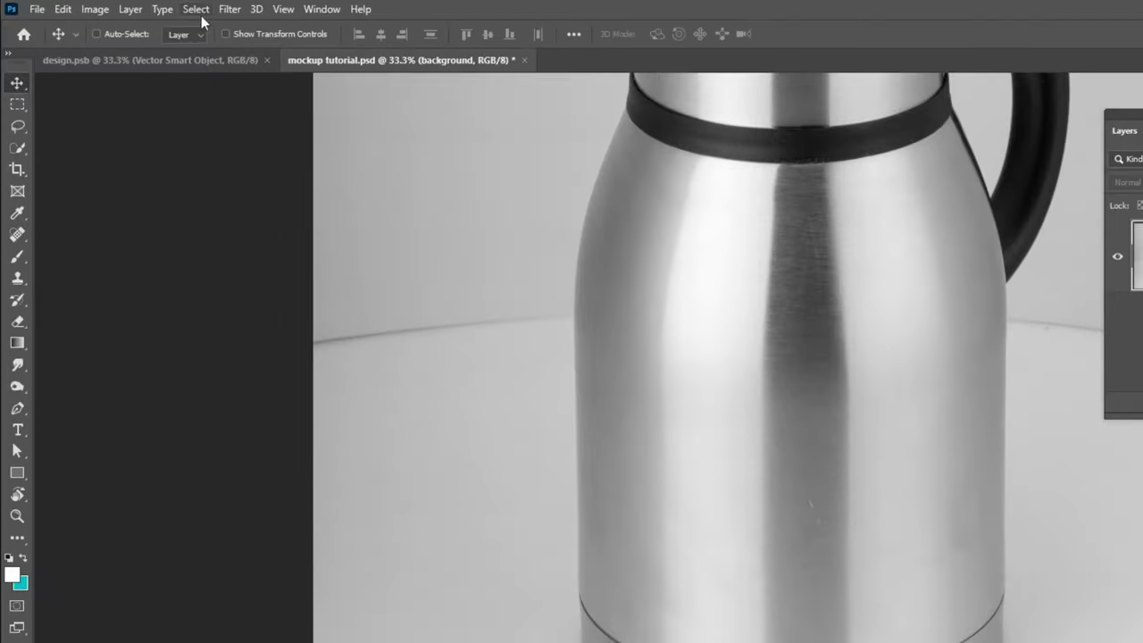
click(196, 10)
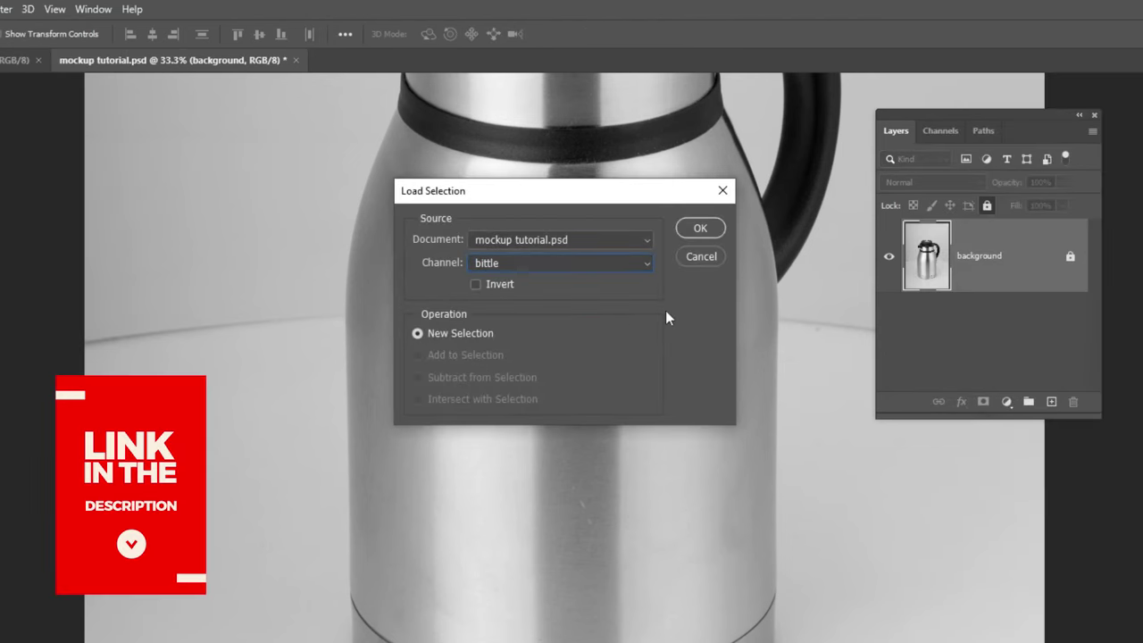
click(699, 229)
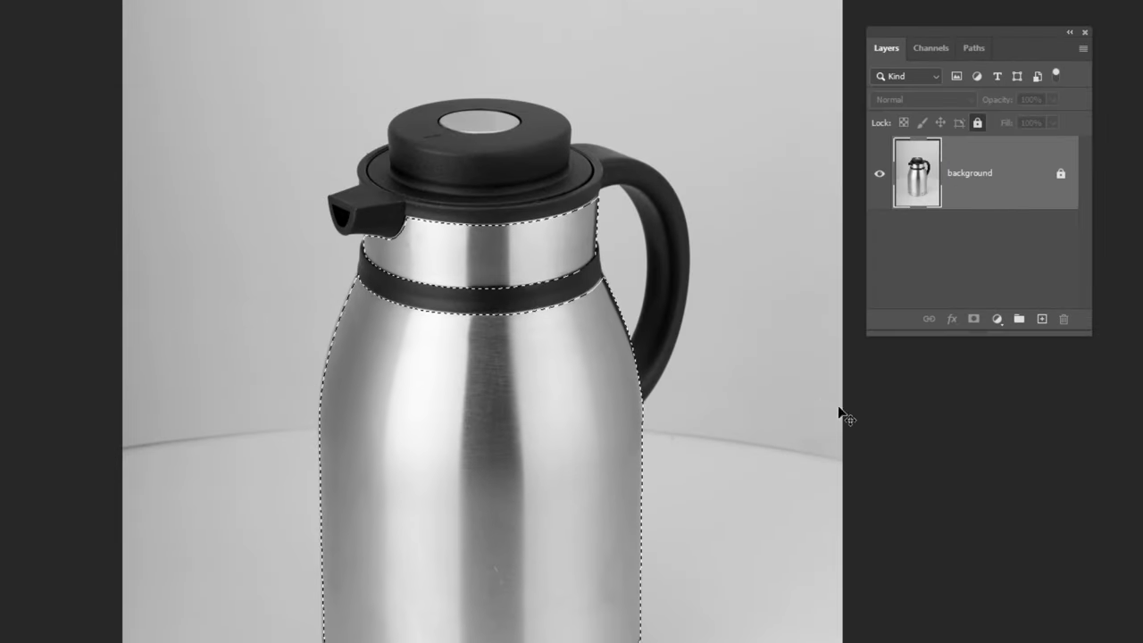
Add a fully desaturating Hue/Saturation layer masked to the kettle and reload its mask as a selection.
click(997, 321)
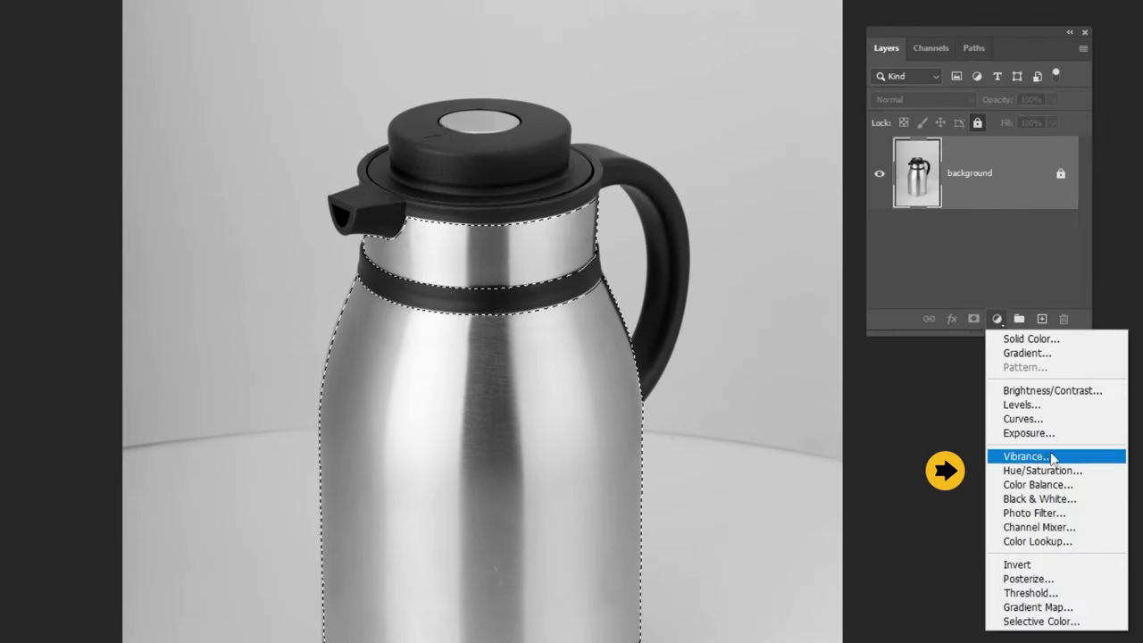
click(1036, 472)
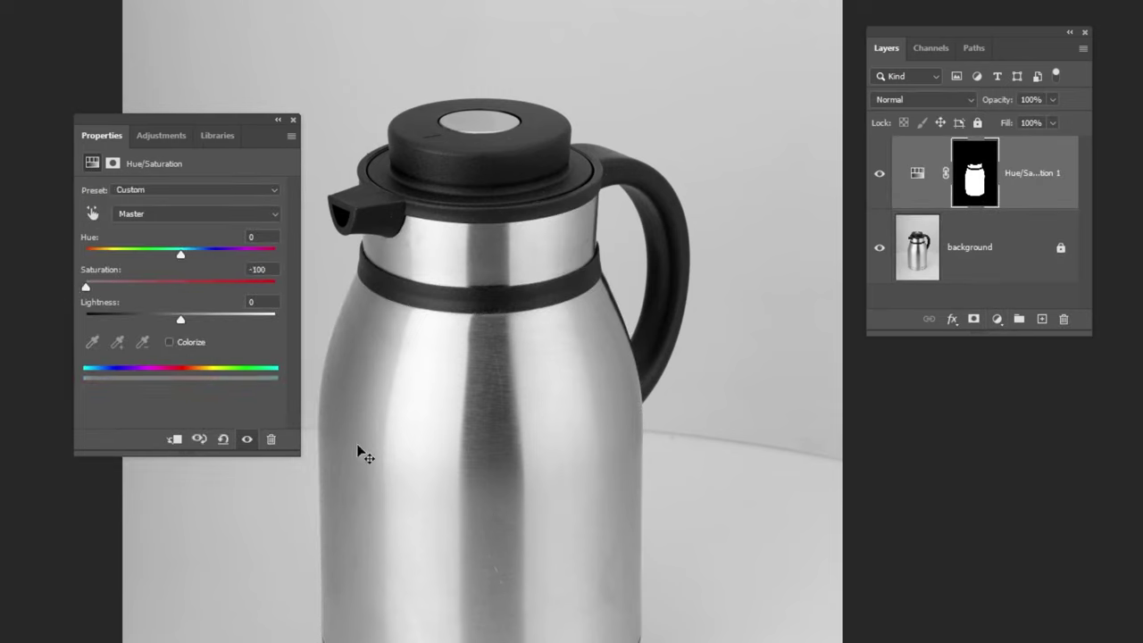
click(294, 123)
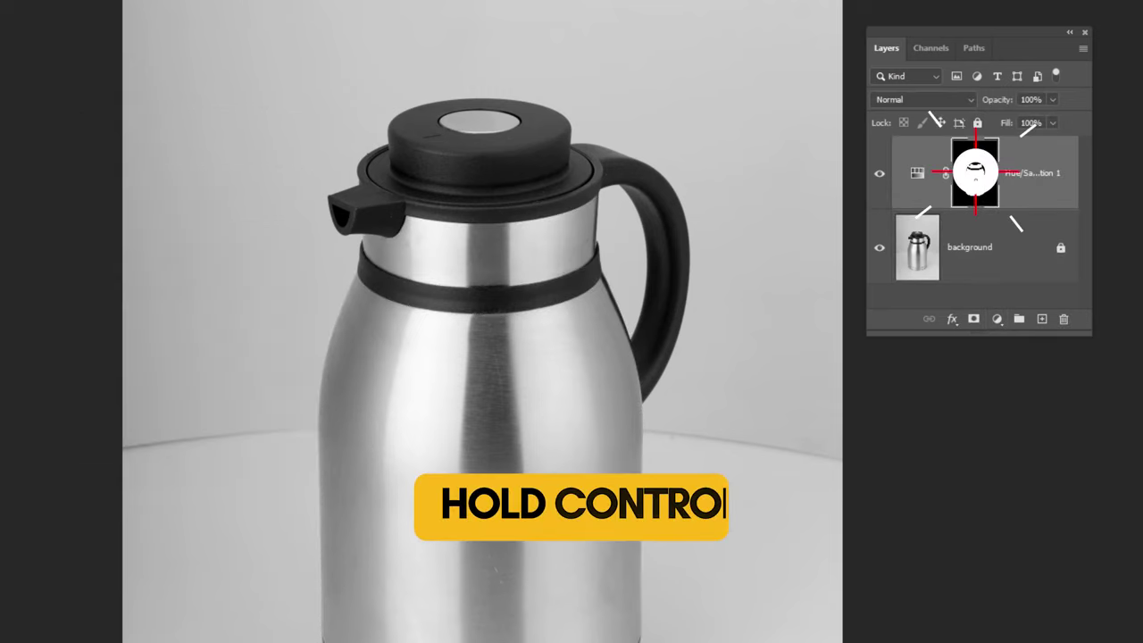
ctrl+click(975, 172)
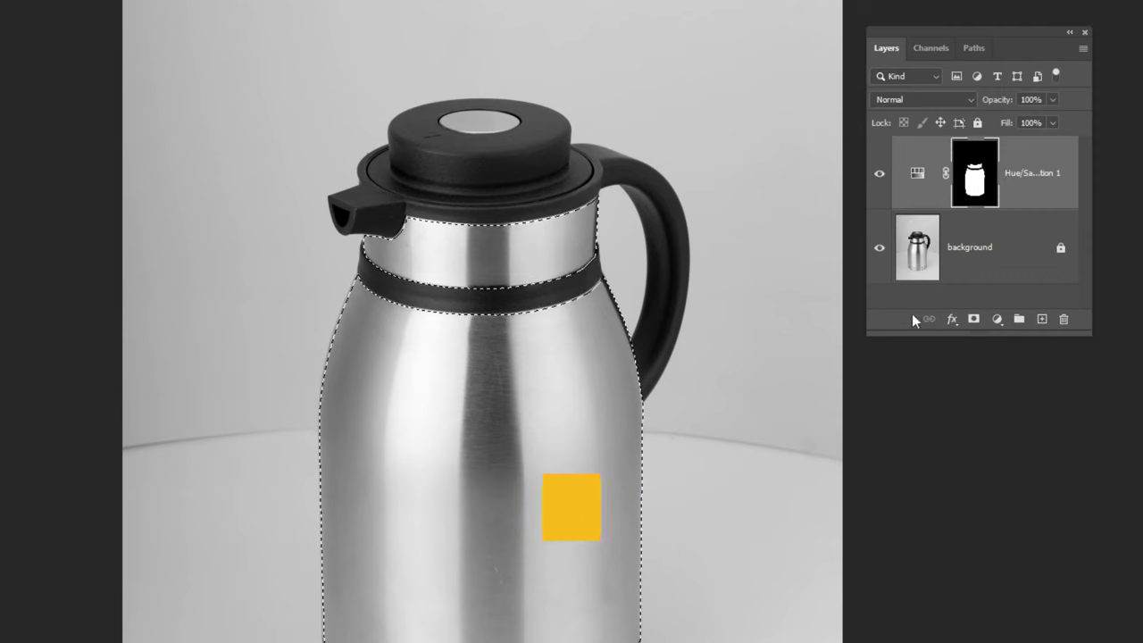
Add a Curves adjustment layer masked to the kettle body.
click(997, 320)
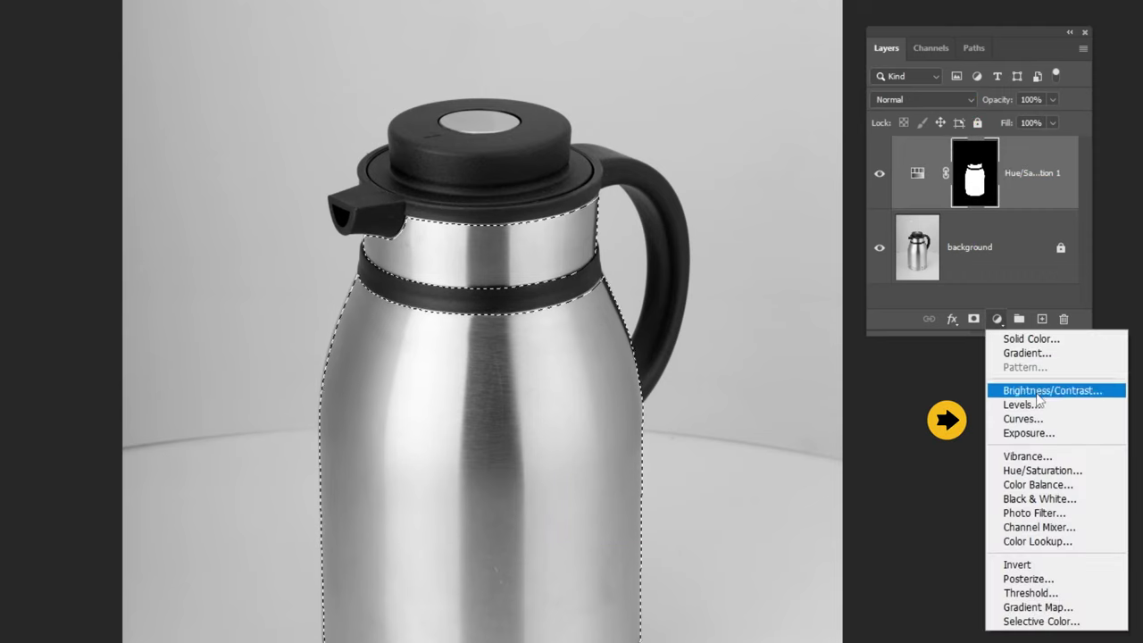
click(1041, 419)
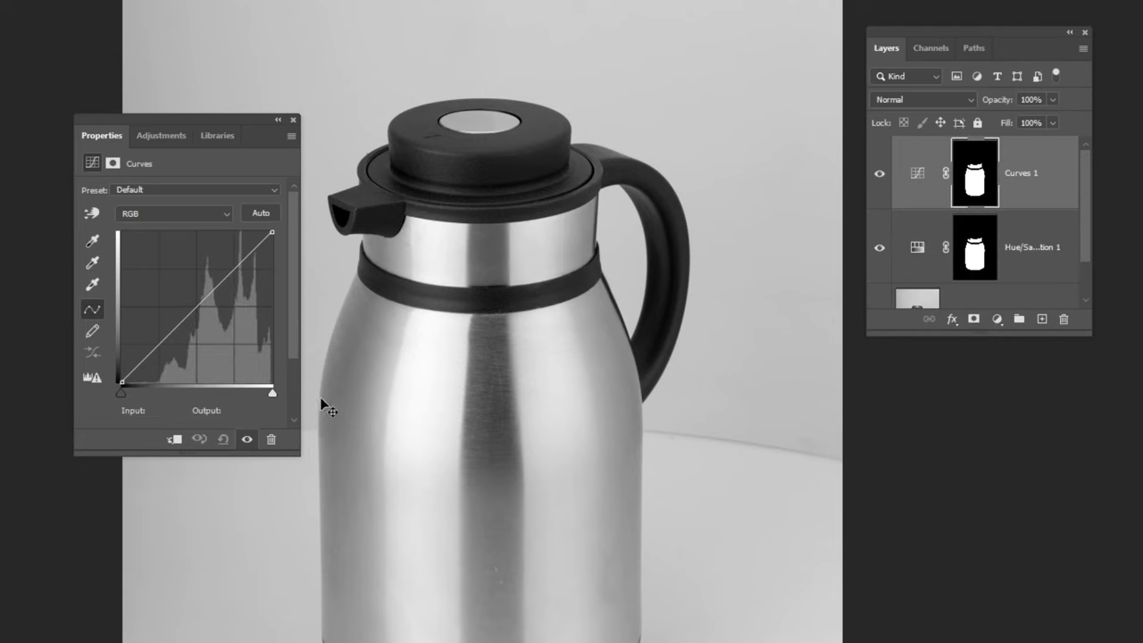
click(293, 119)
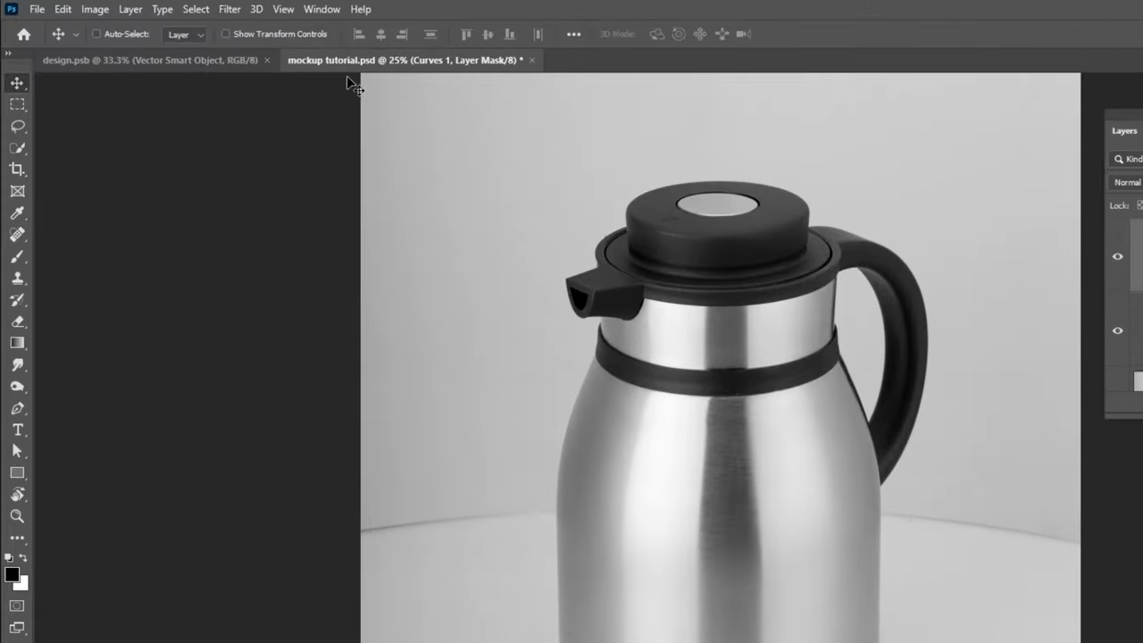
Show rulers, zoom to the kettle's lower body, and drag a vertical guide along its left side.
click(284, 10)
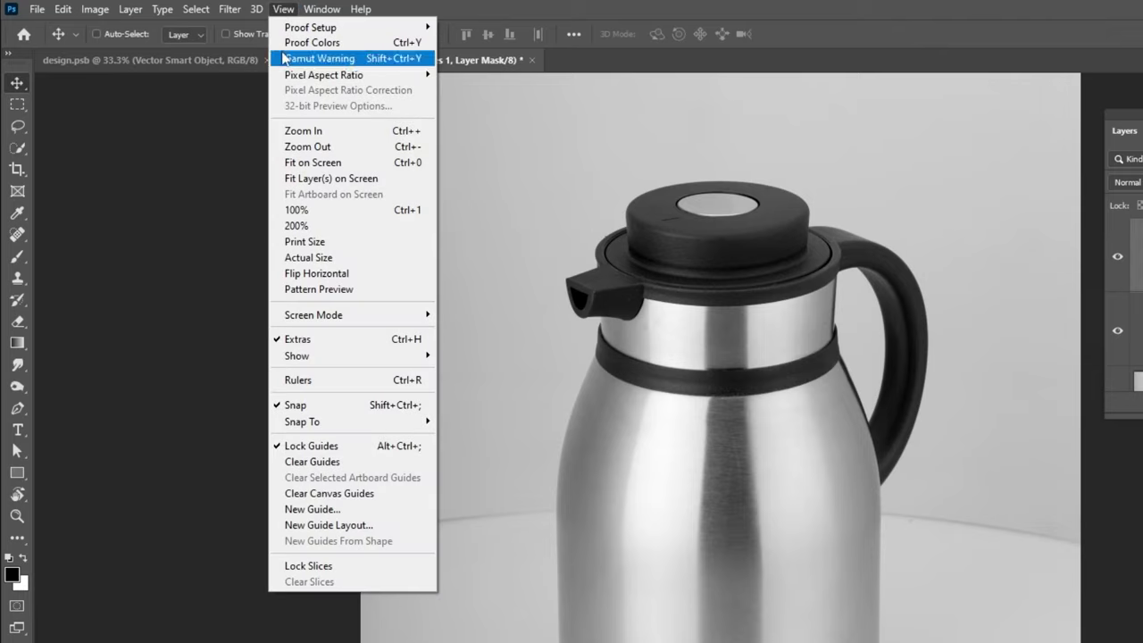
click(301, 381)
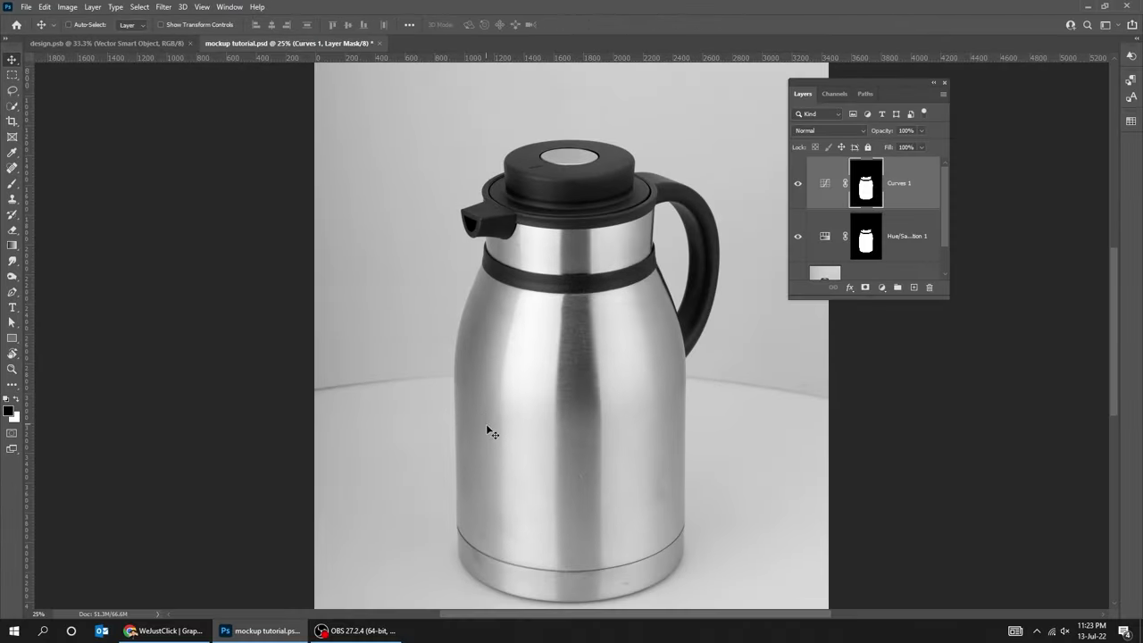
scroll(490, 432, up, 1)
drag(485, 434, 401, 331)
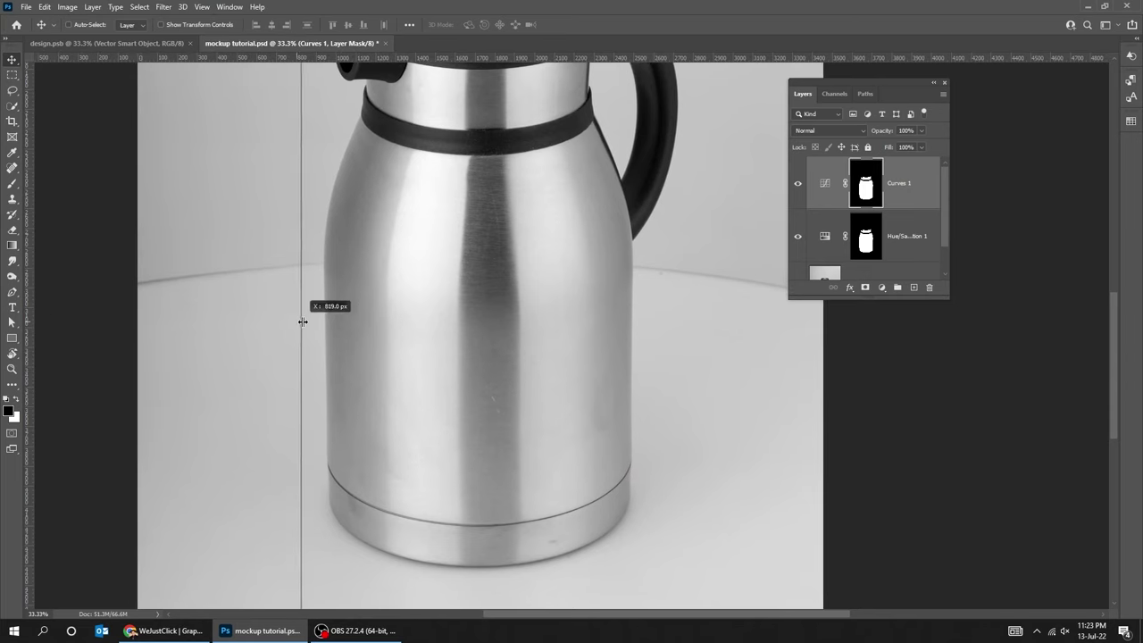
drag(51, 305, 321, 321)
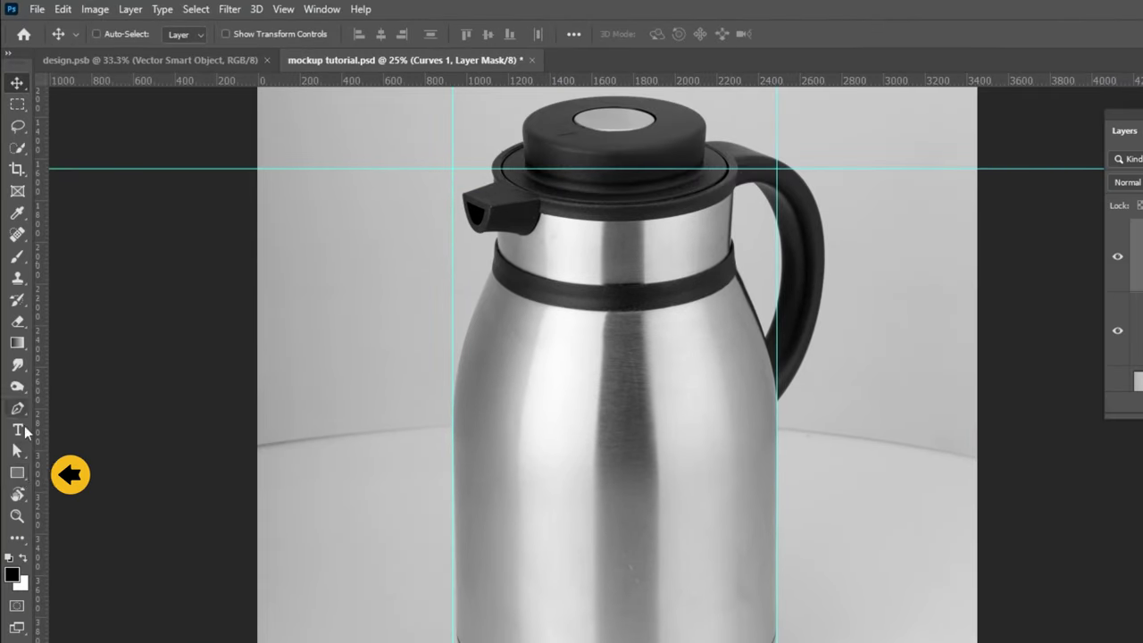
click(18, 473)
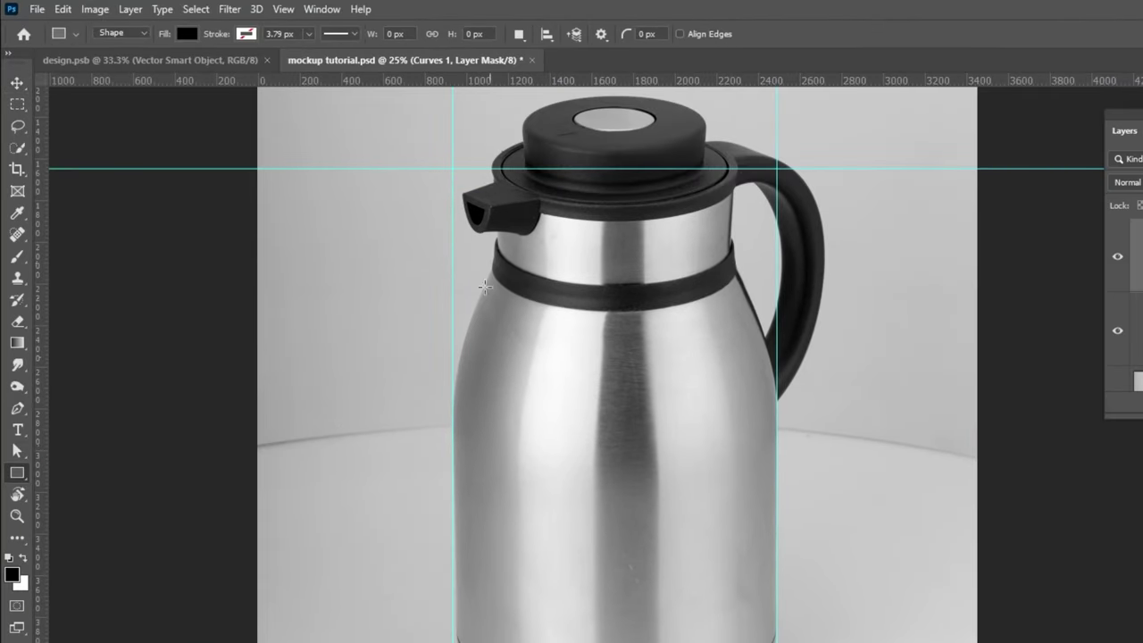
Draw a purple-filled, strokeless rectangle between the guides over the kettle body.
click(245, 35)
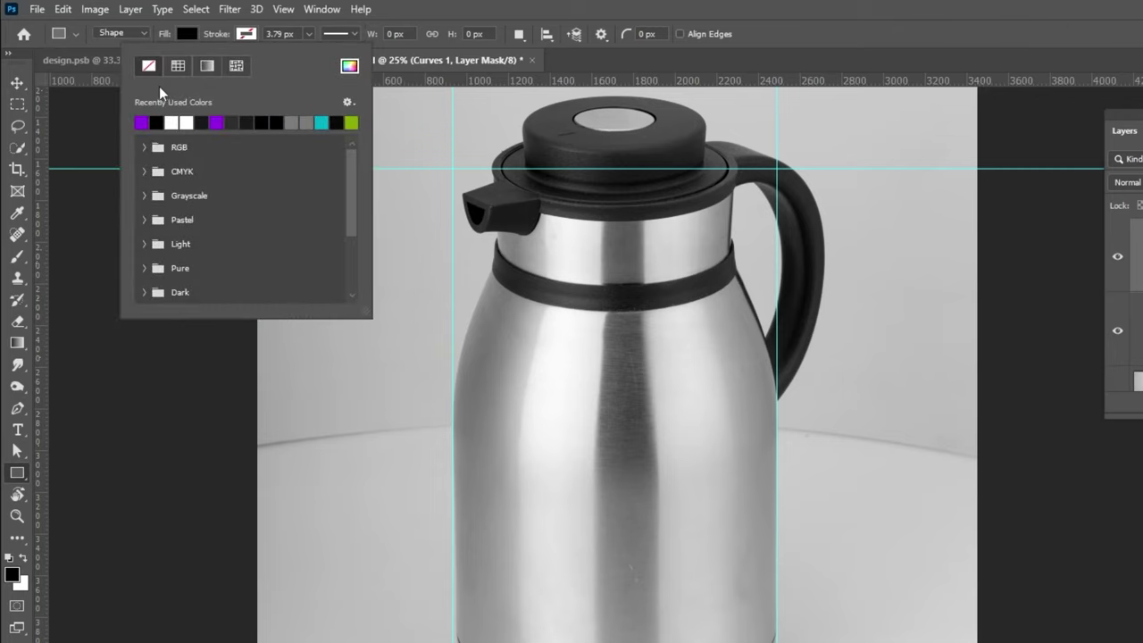
click(242, 37)
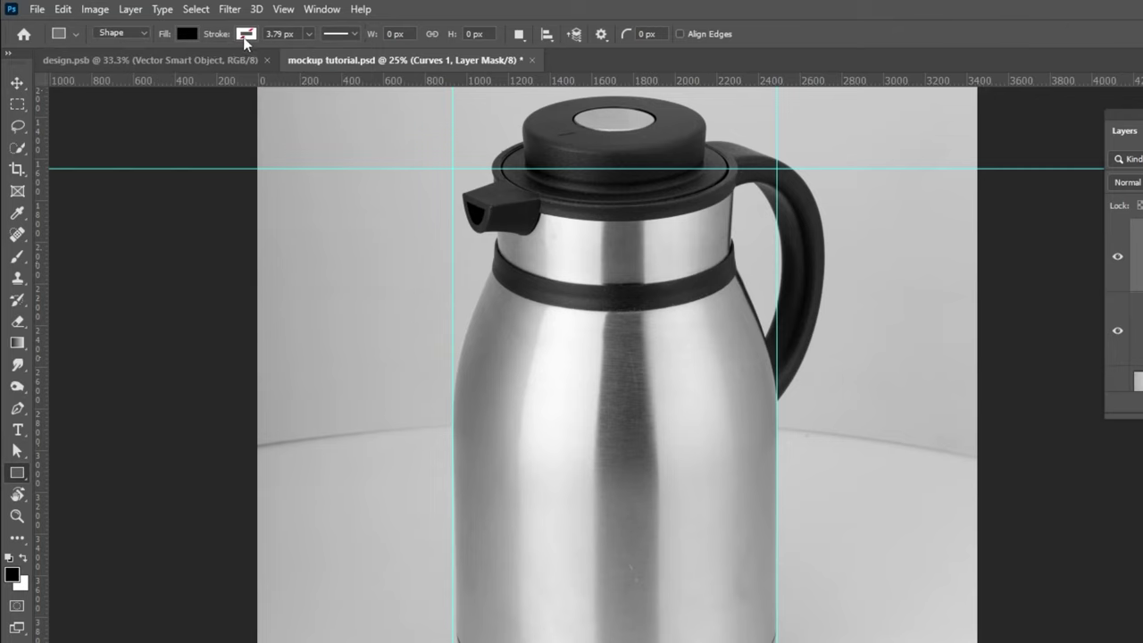
click(188, 36)
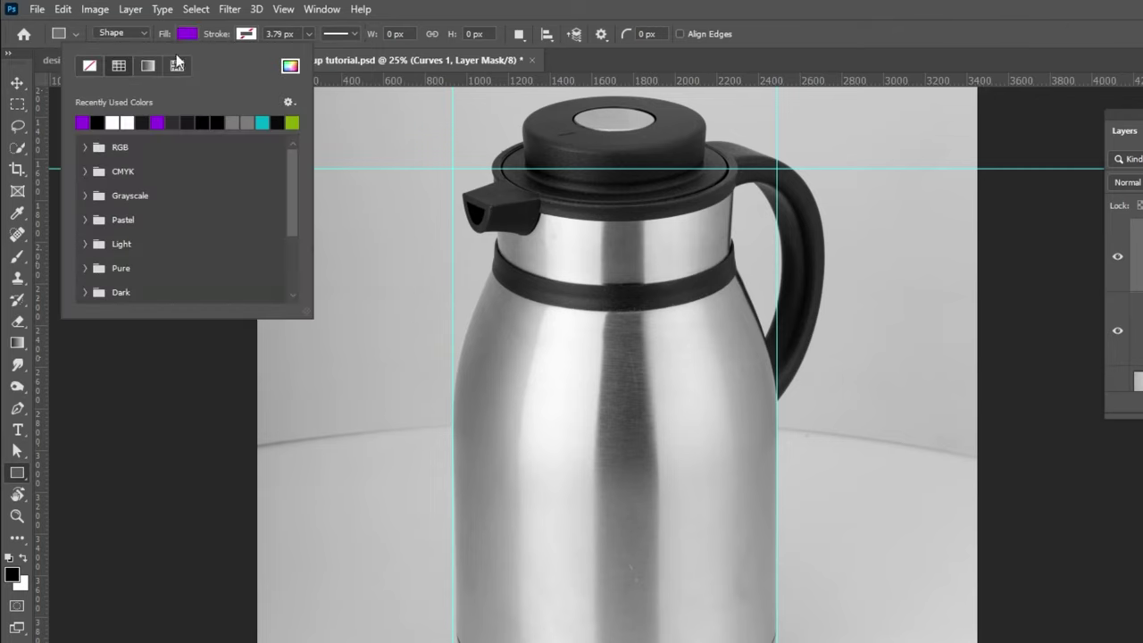
click(189, 39)
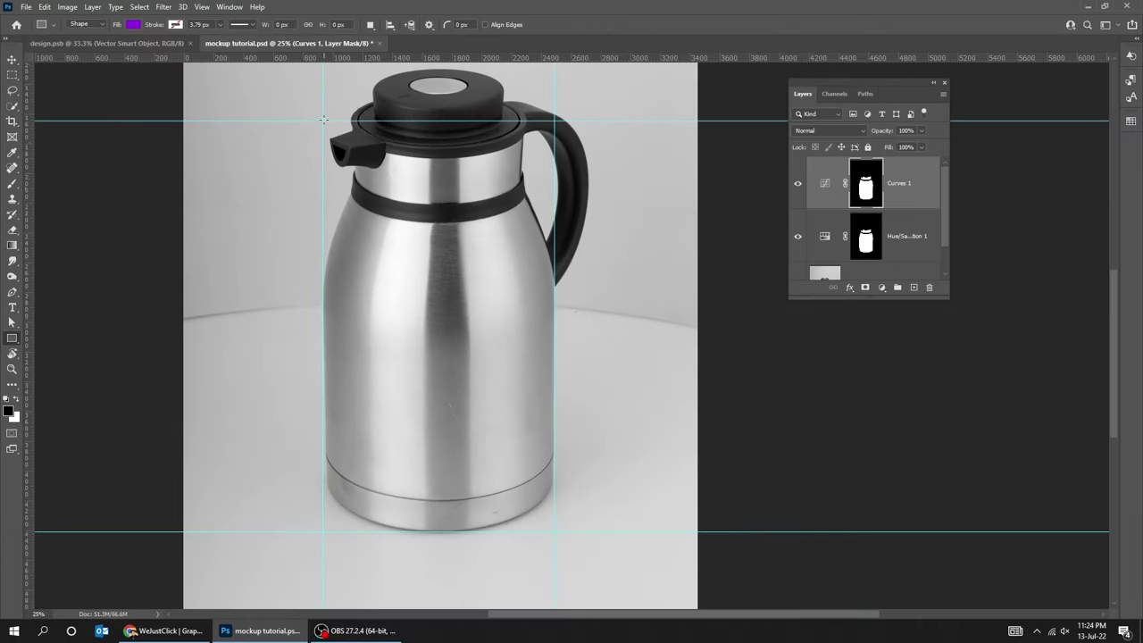
drag(323, 120, 555, 531)
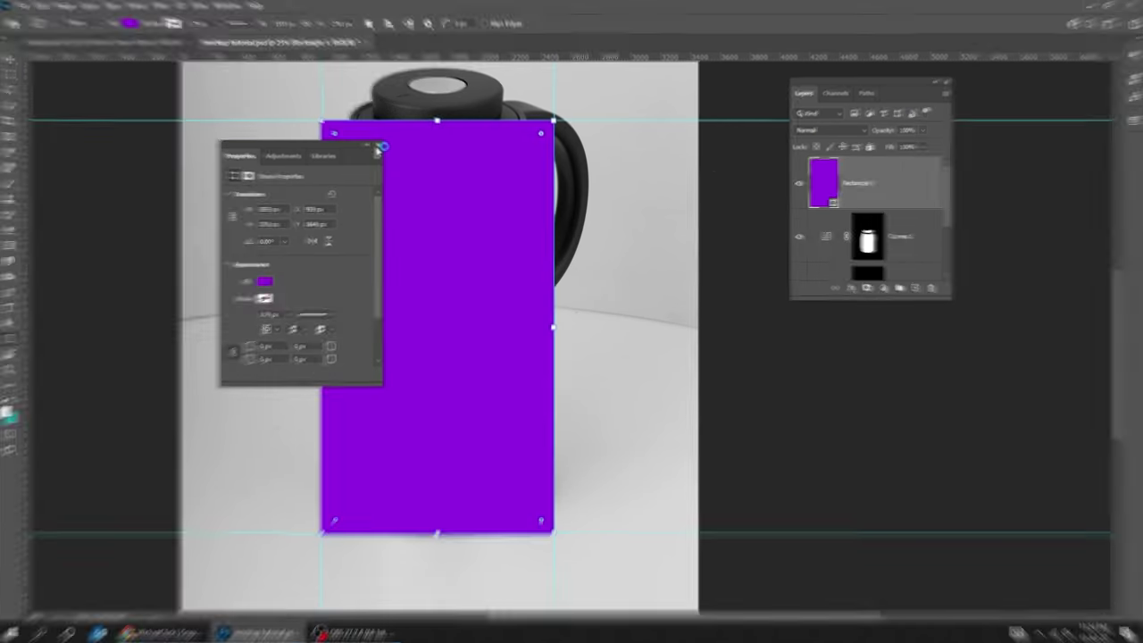
click(377, 146)
Convert Rectangle 1 to a smart object and lower its fill to 47%.
right_click(872, 200)
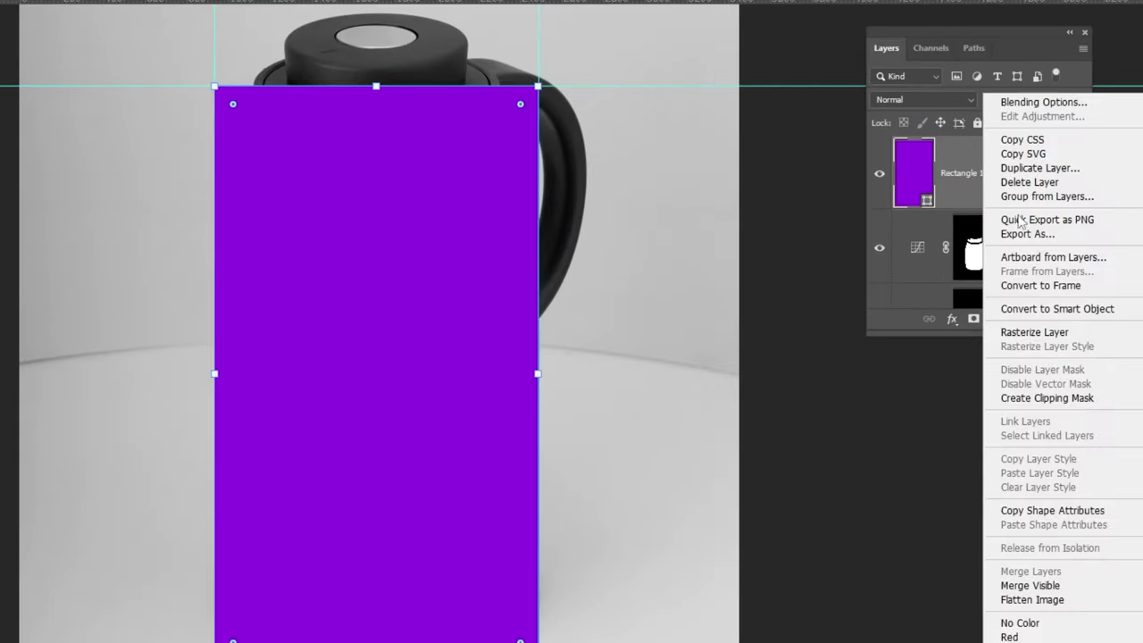
click(1062, 308)
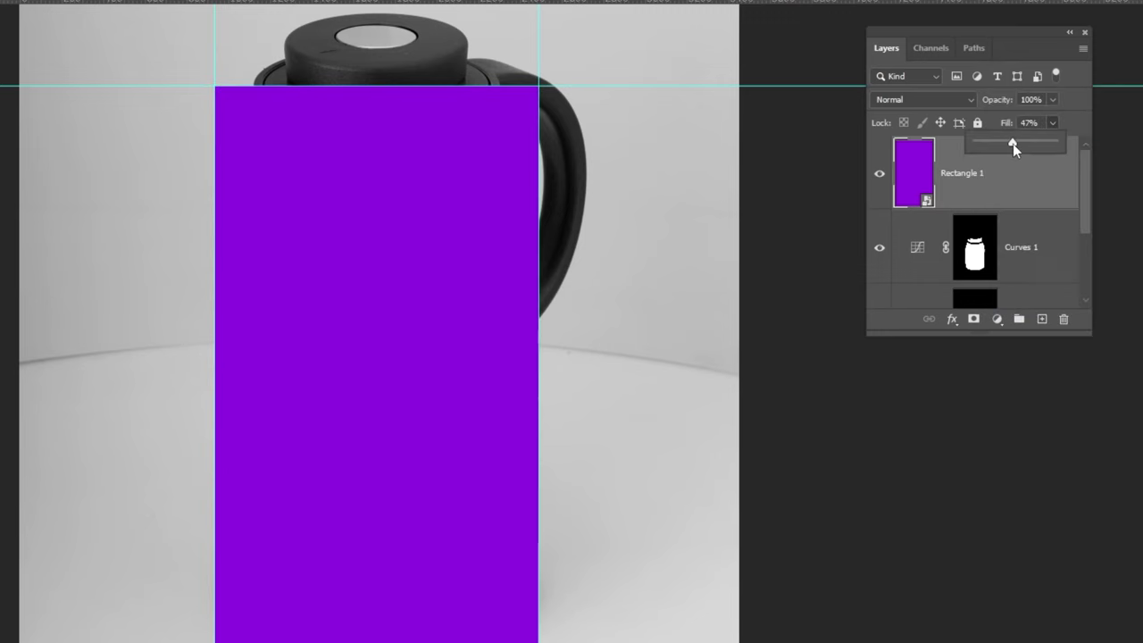
click(684, 294)
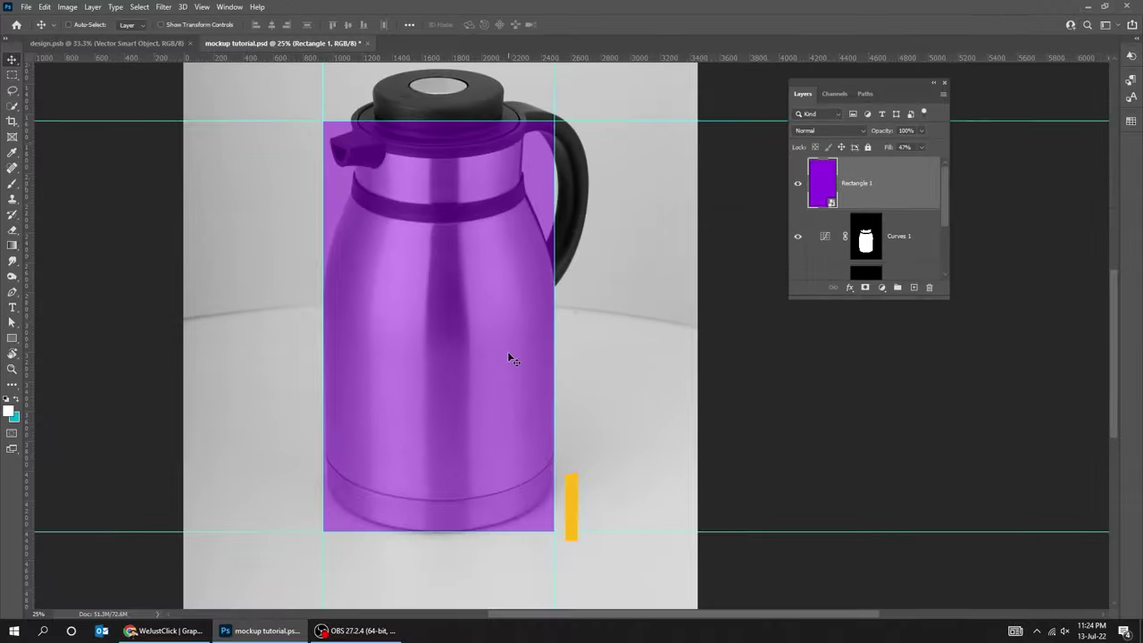
key(ctrl+t)
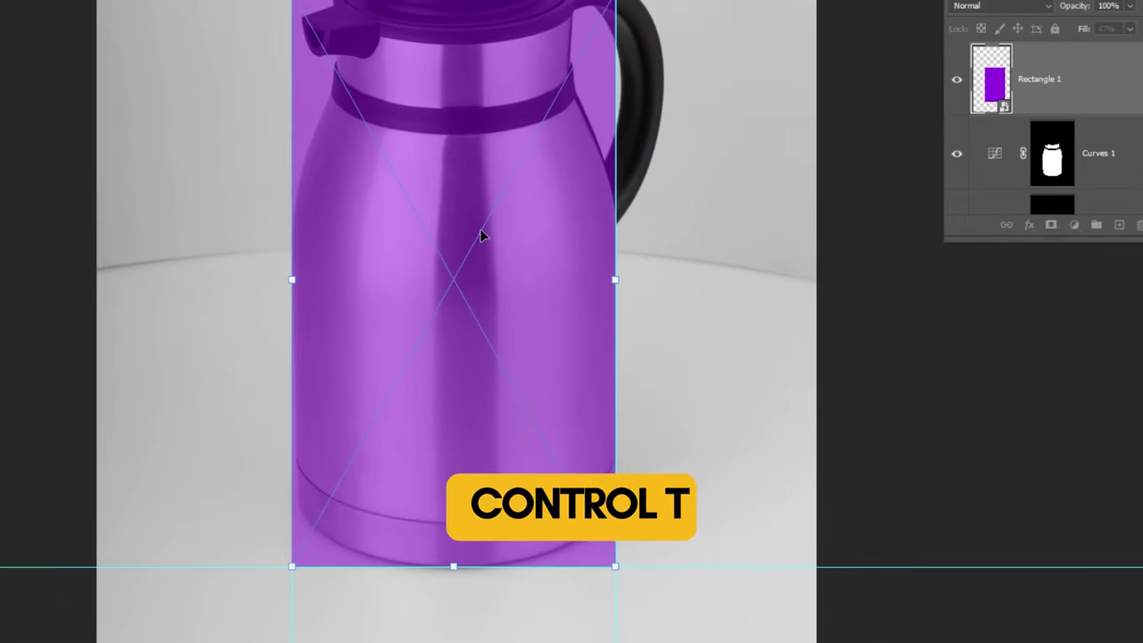
Switch the rectangle's transform to Warp and curve its top edge to follow the lid rim.
right_click(480, 235)
click(568, 409)
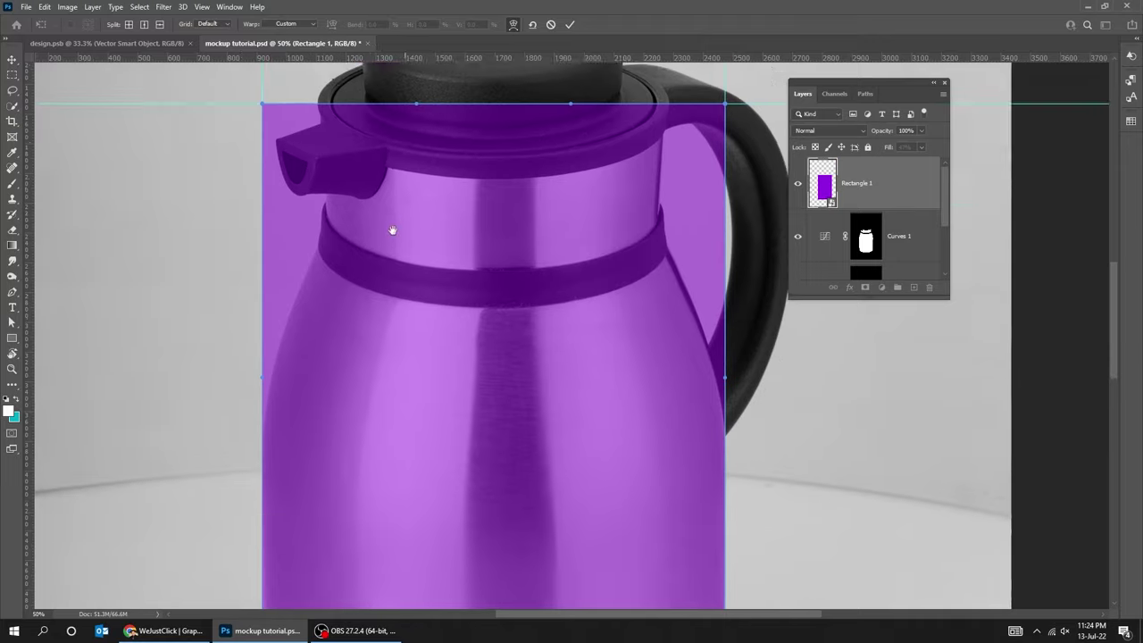
scroll(392, 230, up, 3)
drag(396, 242, 560, 242)
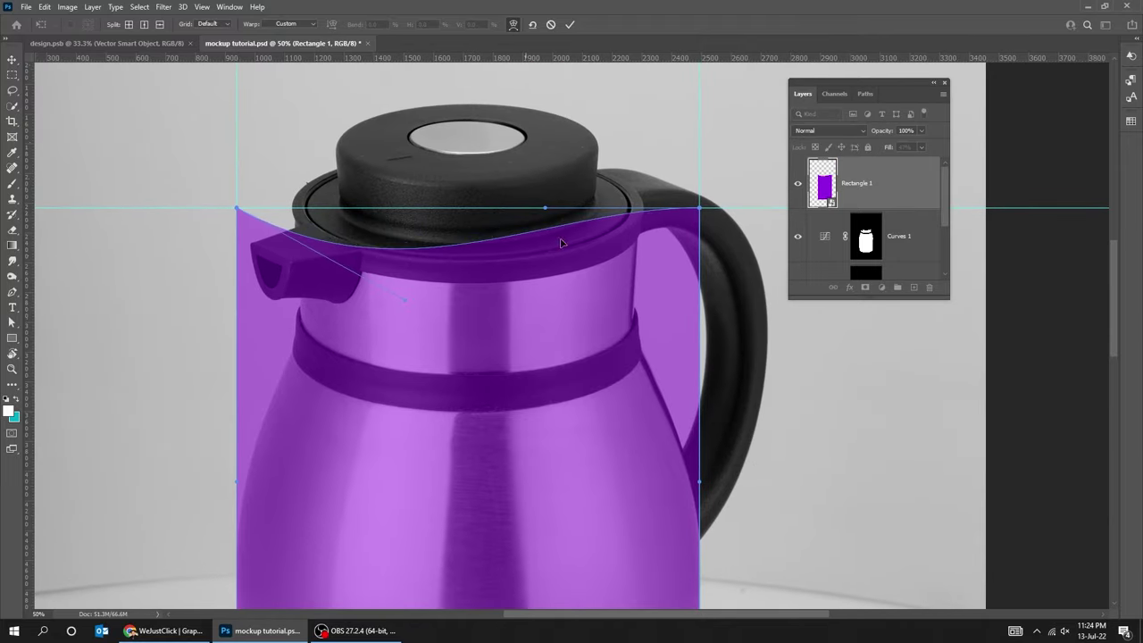
drag(547, 211, 560, 272)
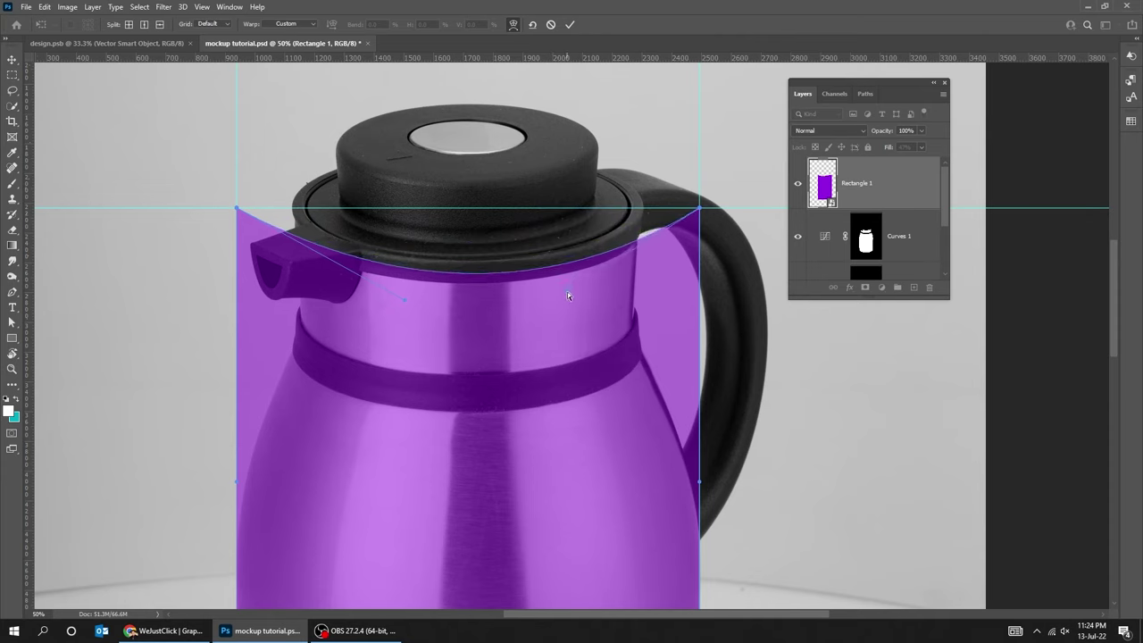
drag(402, 303, 400, 309)
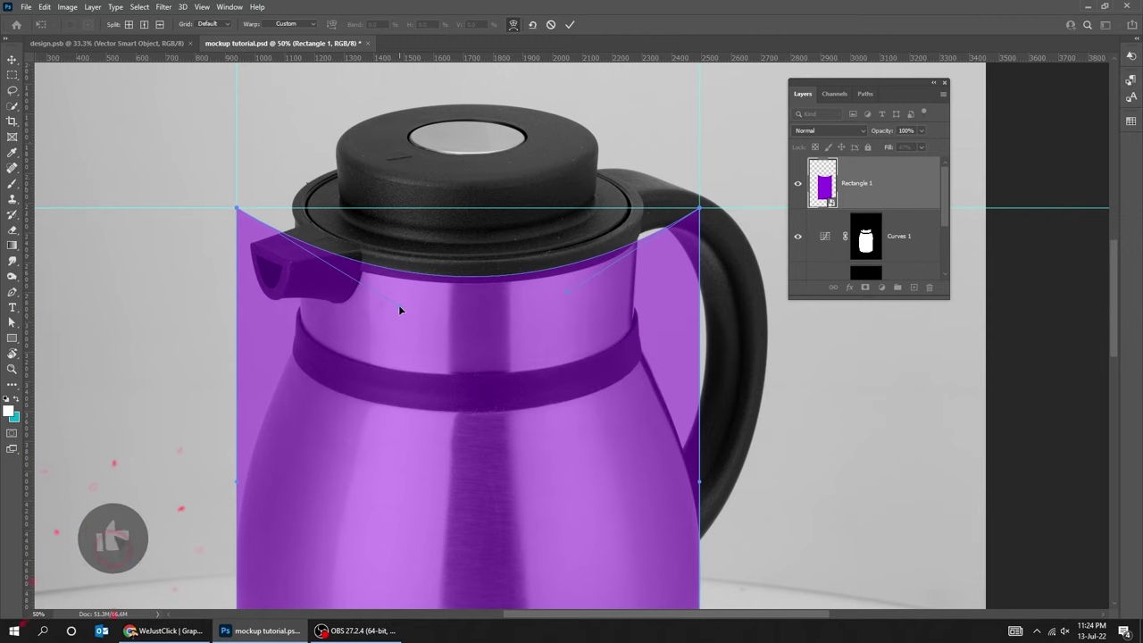
Bend the rectangle's bottom edge down along the kettle's rounded base and nudge its left edge outward.
drag(539, 328, 534, 181)
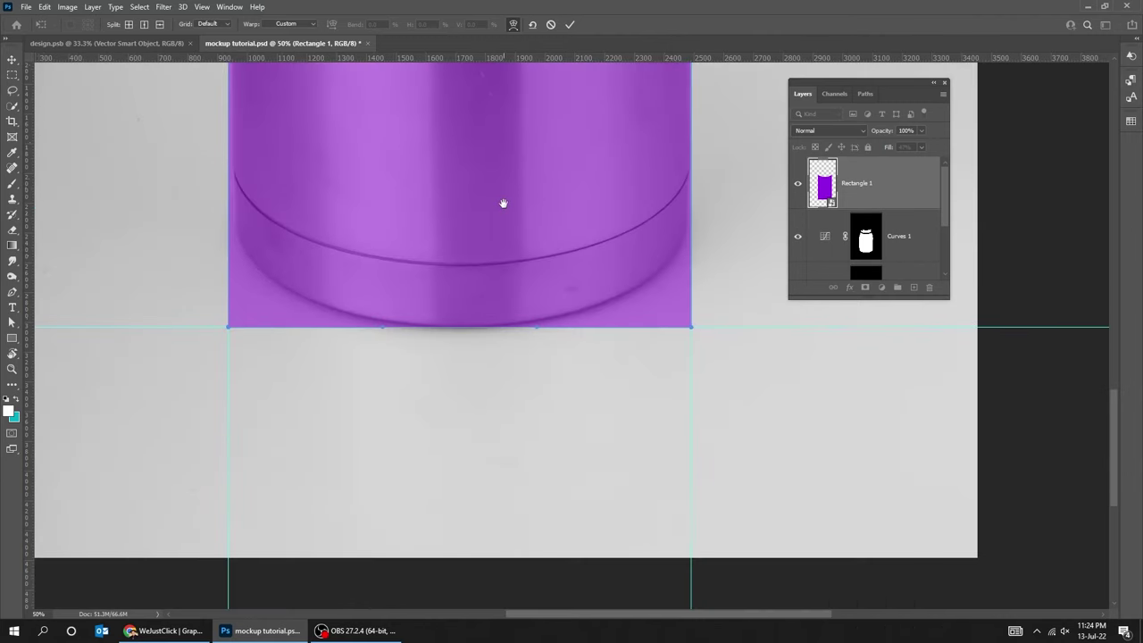
drag(380, 332, 378, 430)
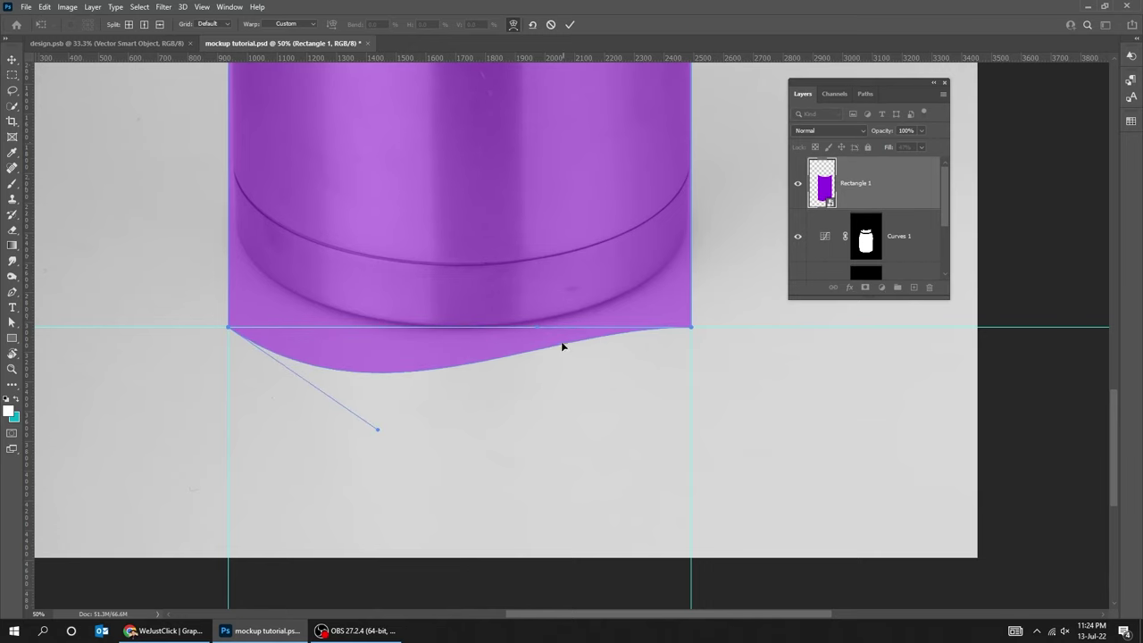
mouse_move(539, 327)
mouse_down()
mouse_move(545, 401)
mouse_move(564, 402)
mouse_up()
scroll(334, 189, up, 3)
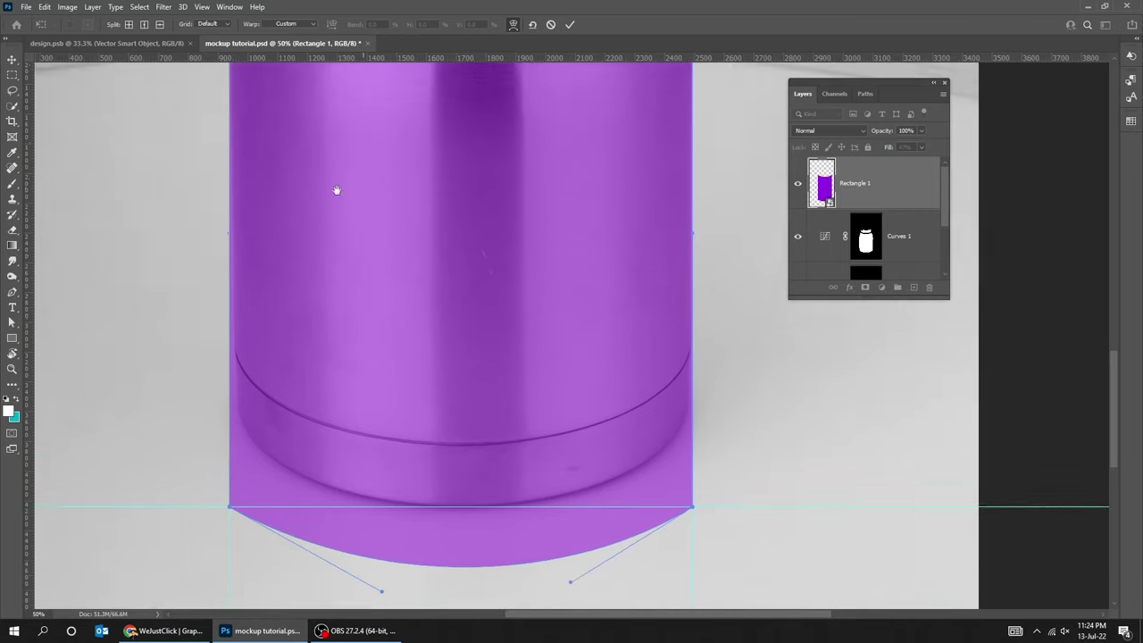
scroll(228, 373, up, 3)
drag(228, 373, 224, 375)
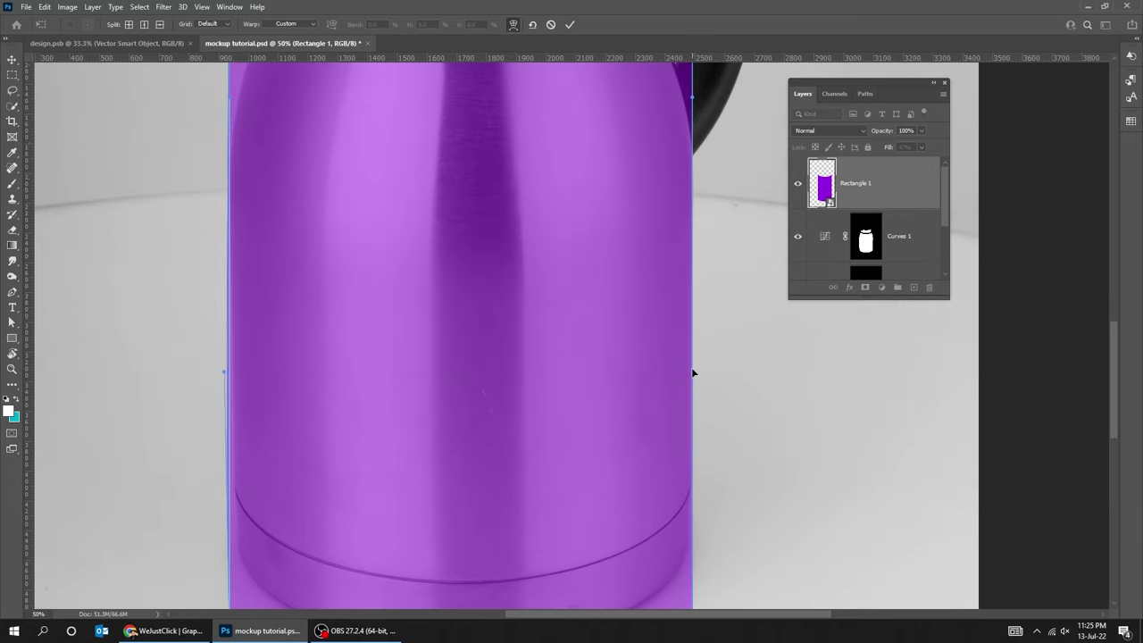
scroll(701, 357, up, 5)
scroll(706, 306, up, 1)
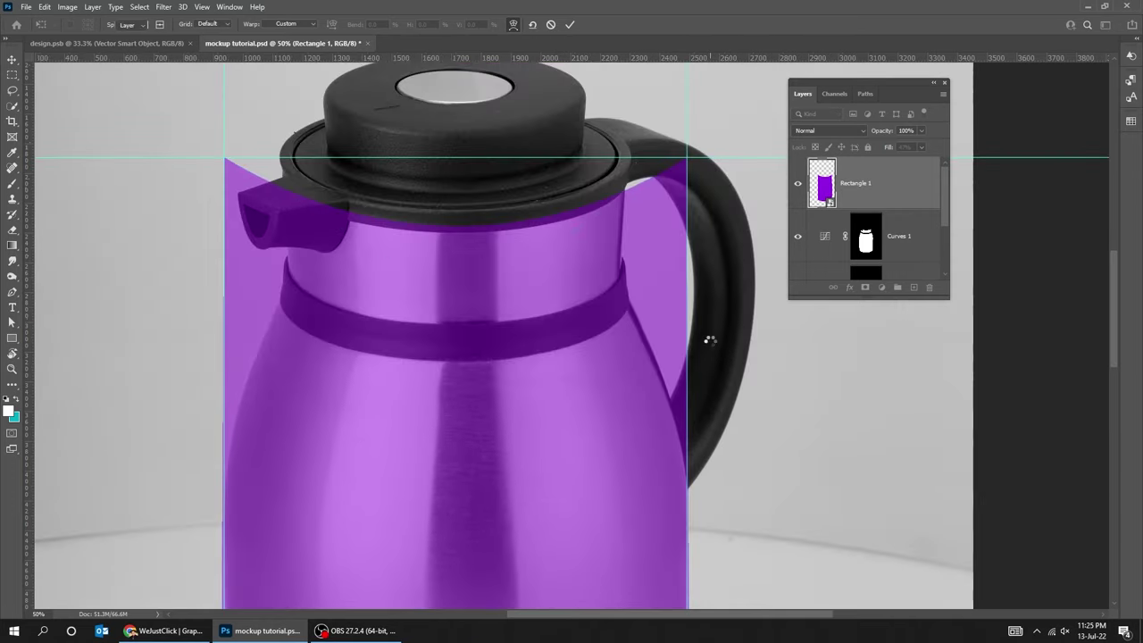
scroll(709, 340, down, 3)
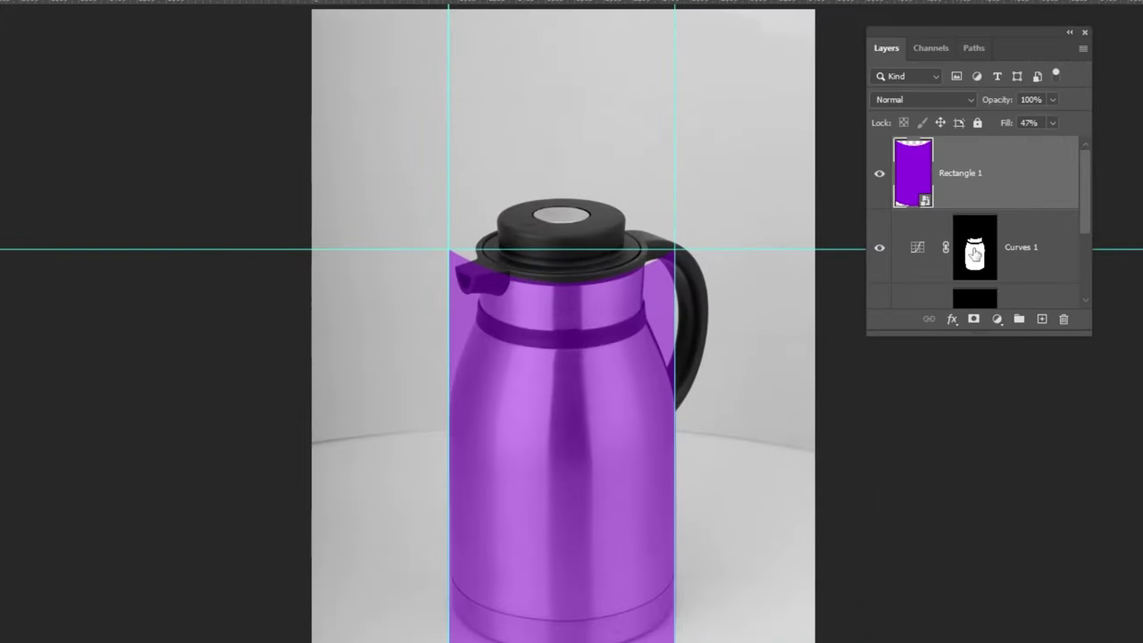
Alt-drag the kettle-shaped Curves 1 mask onto the purple rectangle layer.
click(973, 254)
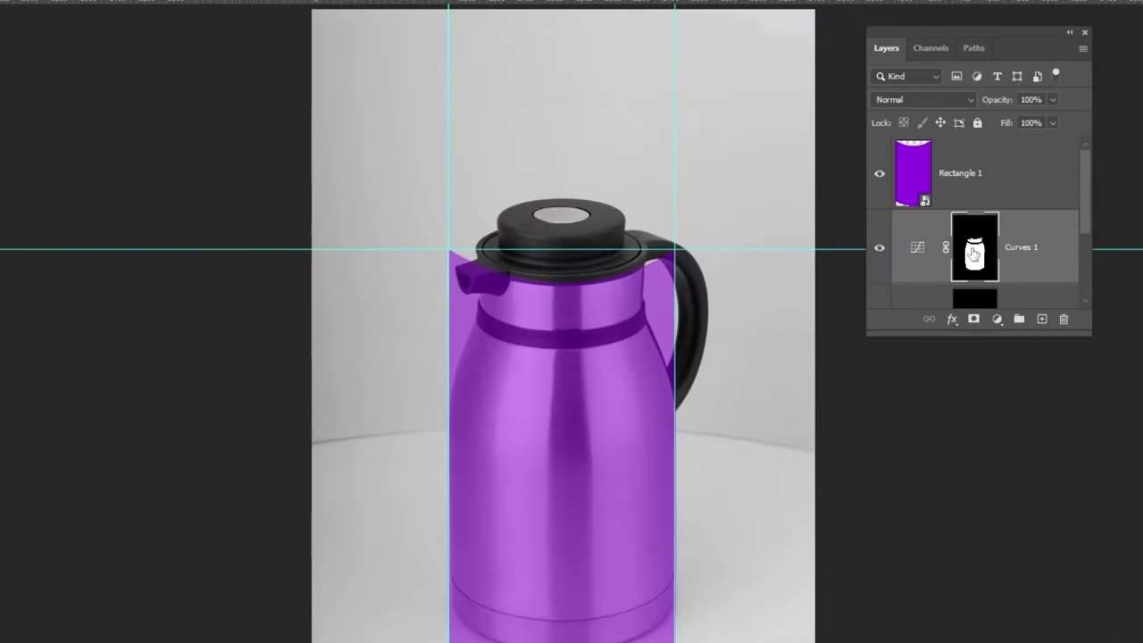
drag(974, 254, 972, 174)
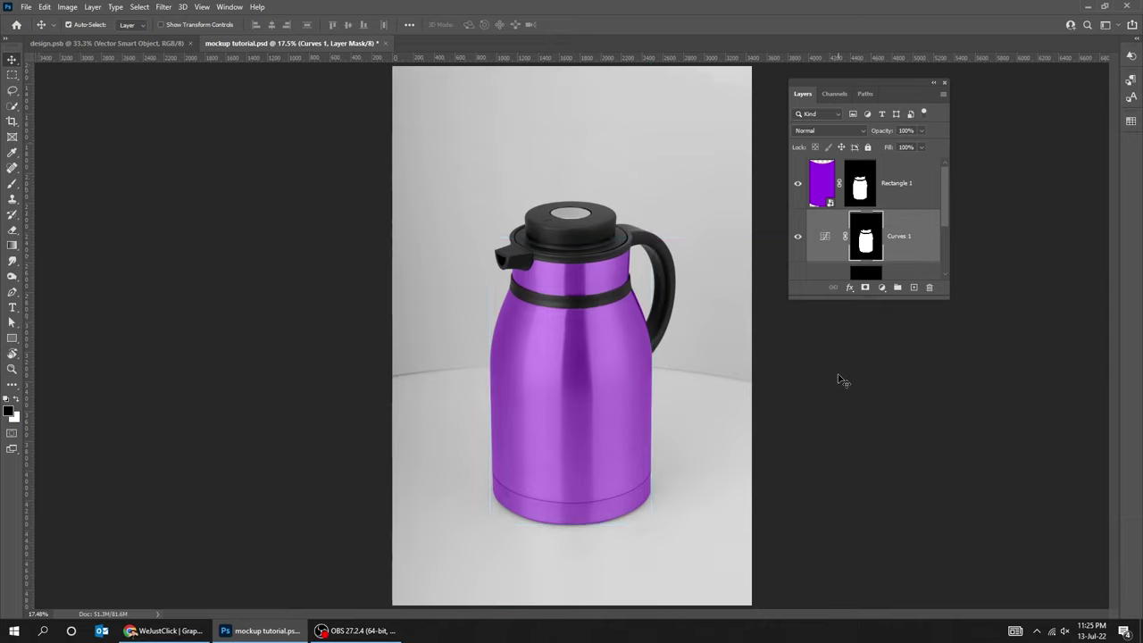
scroll(714, 312, up, 2)
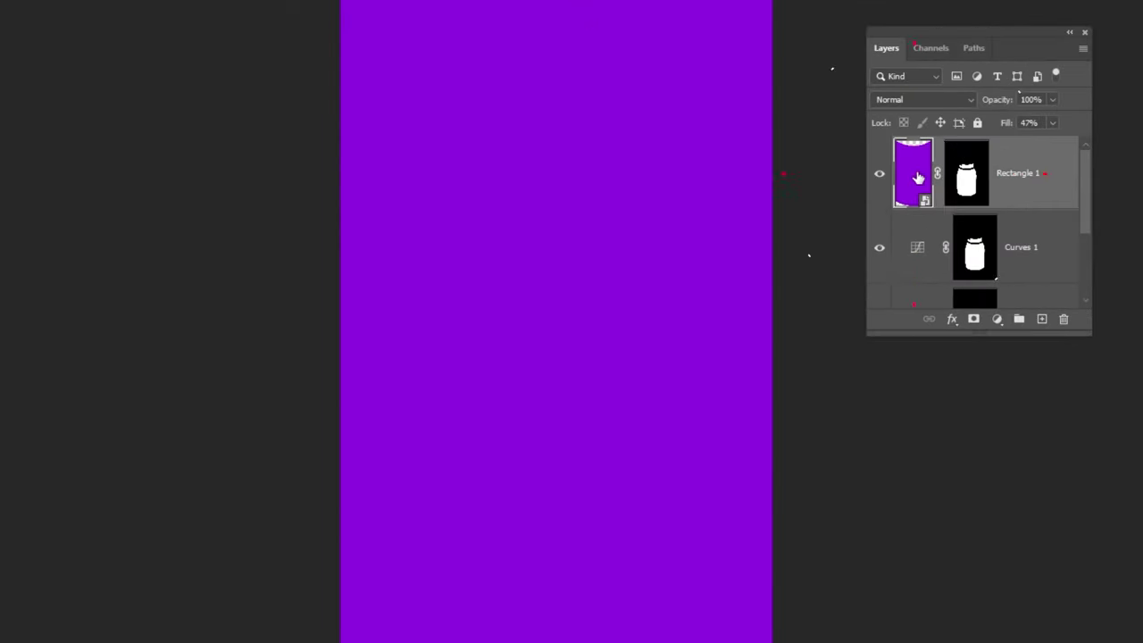
Drag the orange Water Bottle Mockup design into the rectangle's smart object and scale it to fill.
click(134, 43)
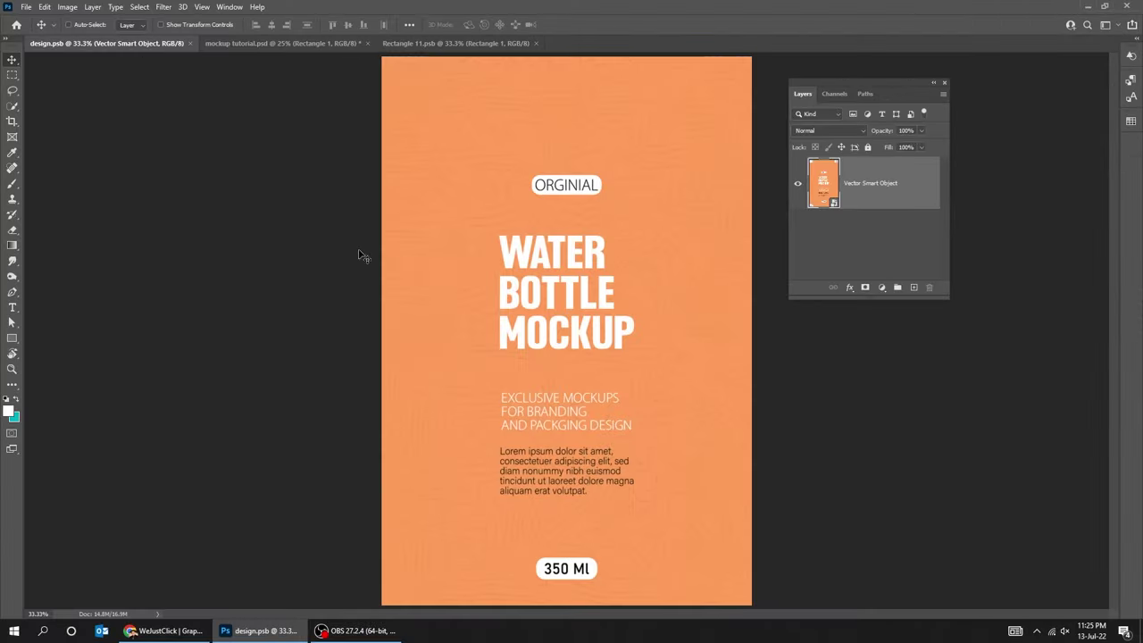
drag(546, 264, 459, 51)
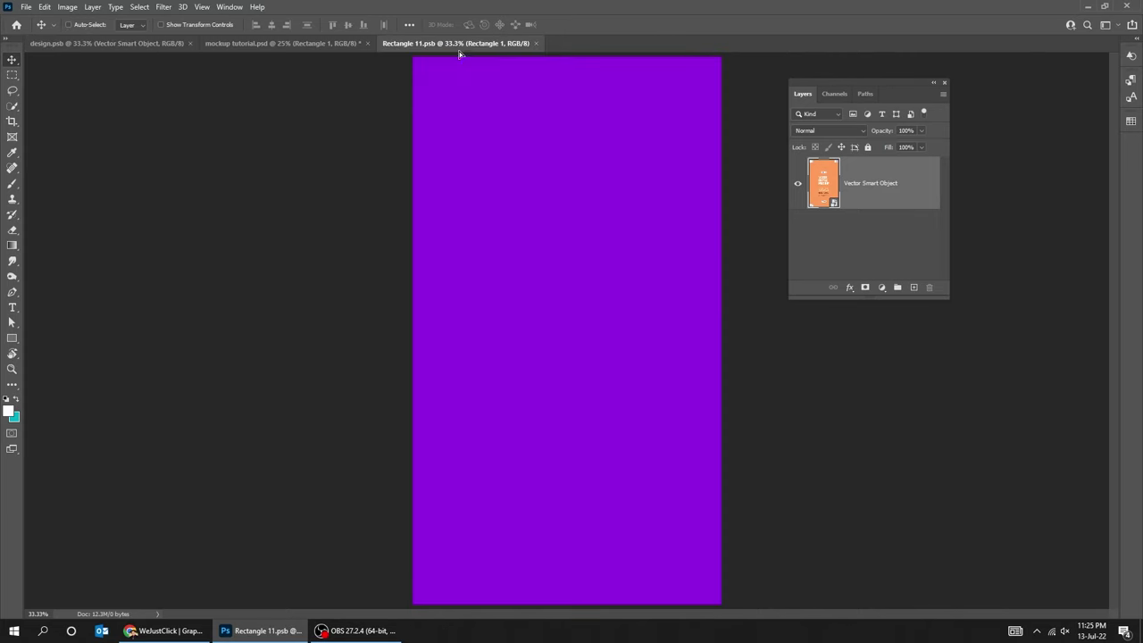
drag(564, 317, 630, 319)
key(ctrl+minus)
key(ctrl+t)
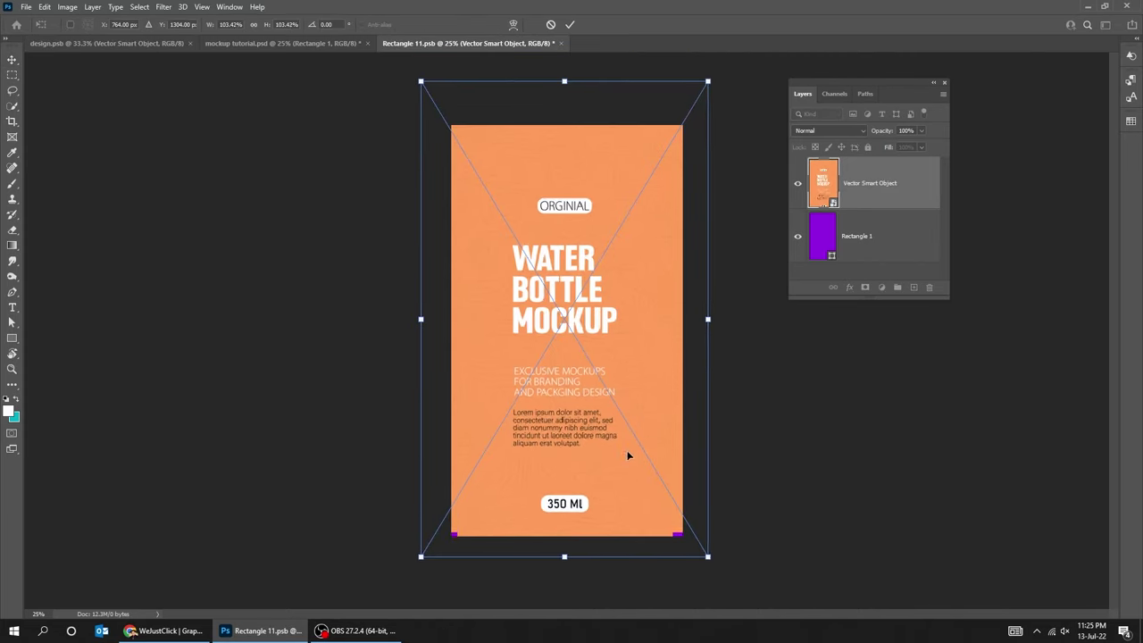
key(Return)
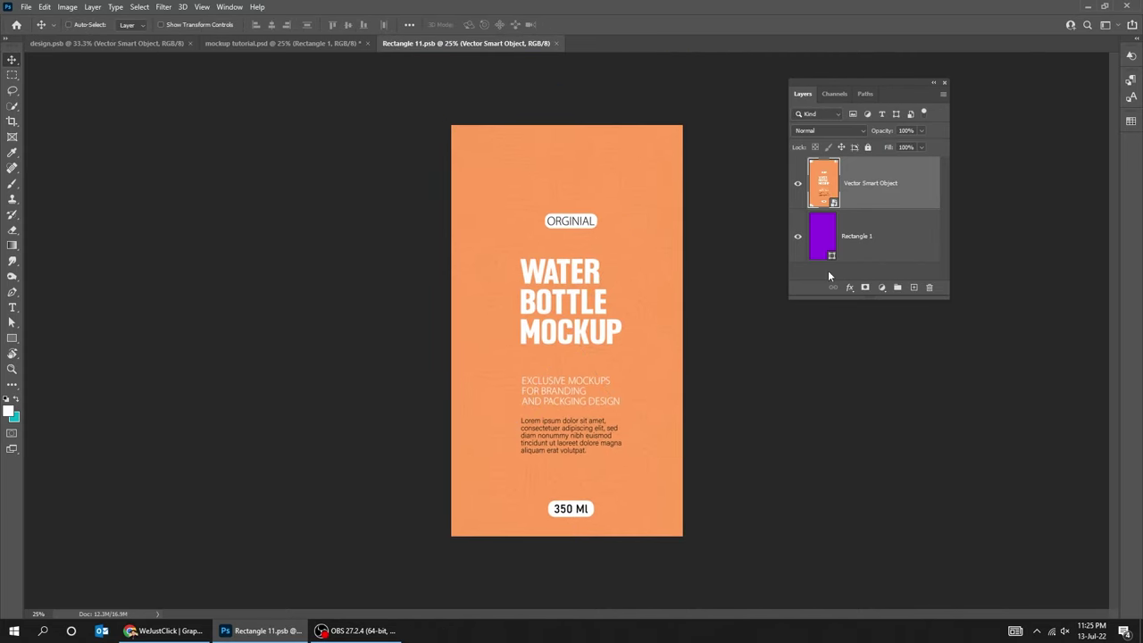
Delete the purple Rectangle 1 layer, then close and save the smart object contents.
click(863, 255)
click(929, 288)
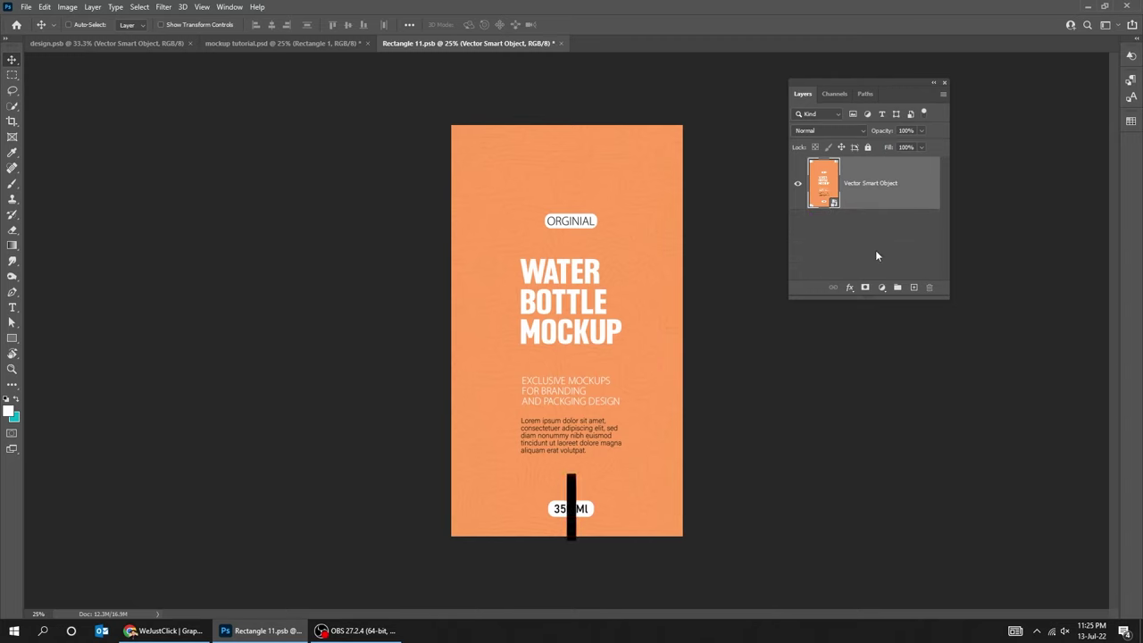
click(561, 43)
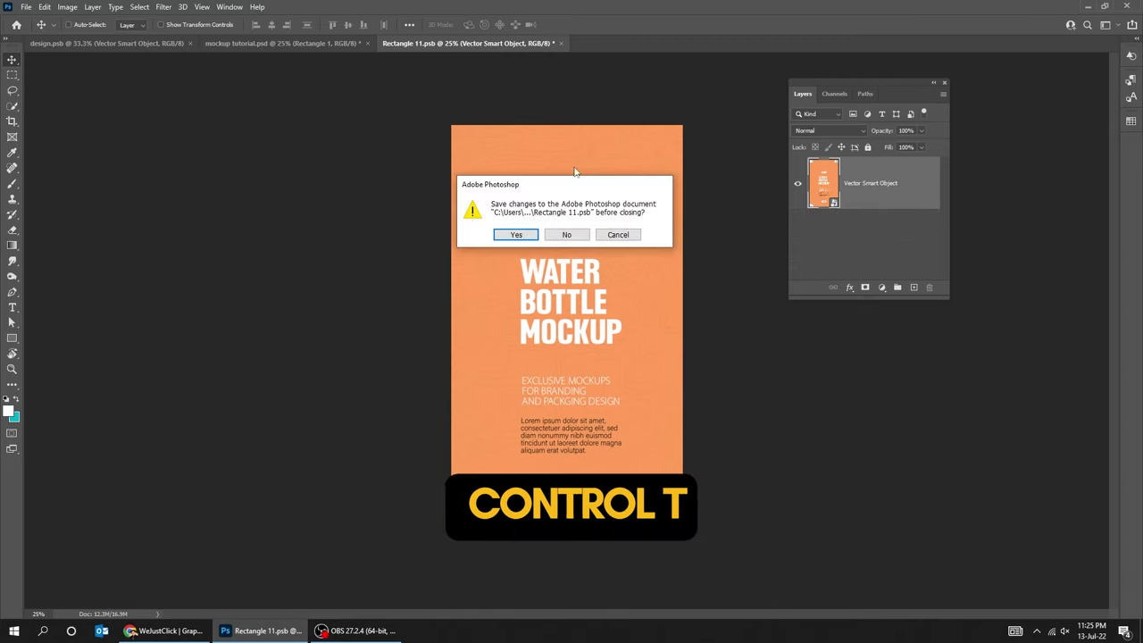
click(520, 232)
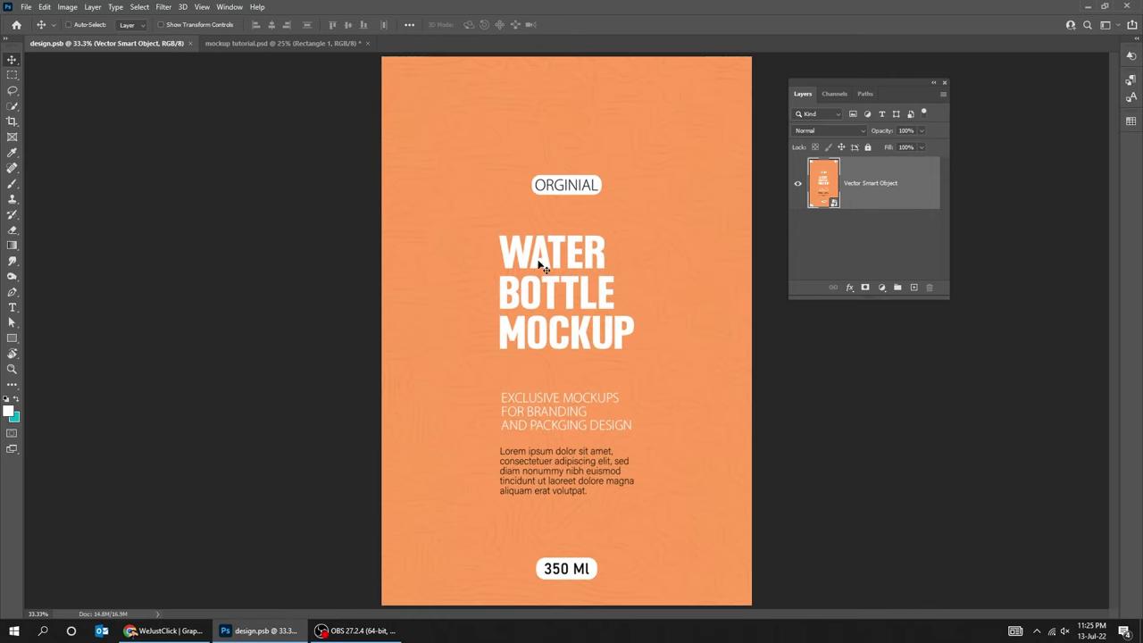
In the mockup document, set the label layer to Multiply at 100% fill and enlarge the Layers panel.
click(284, 44)
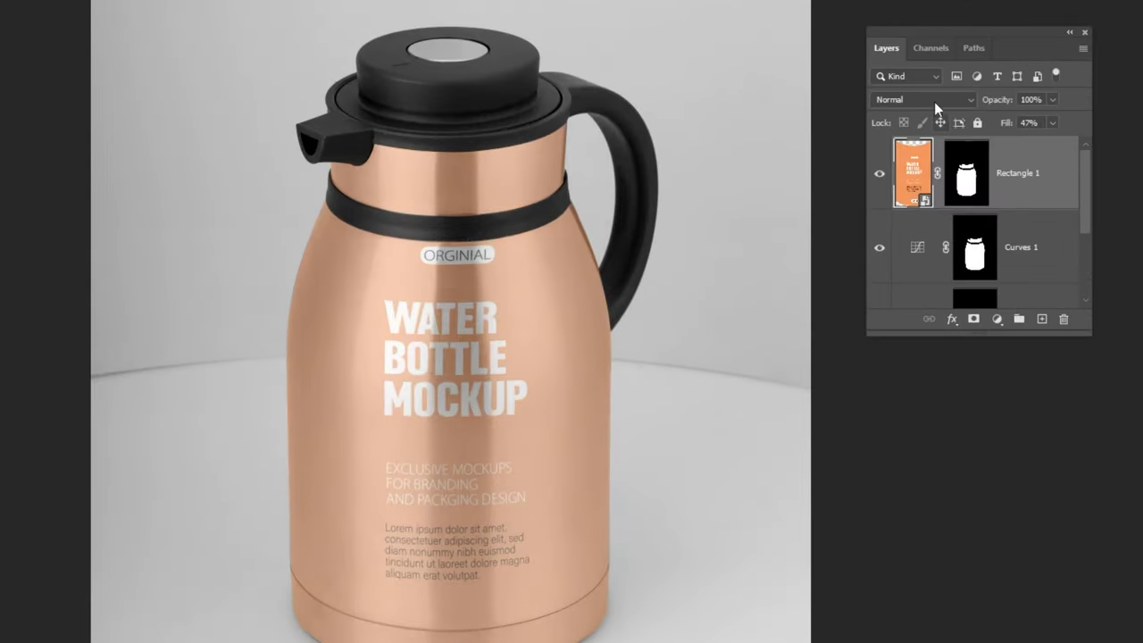
click(930, 96)
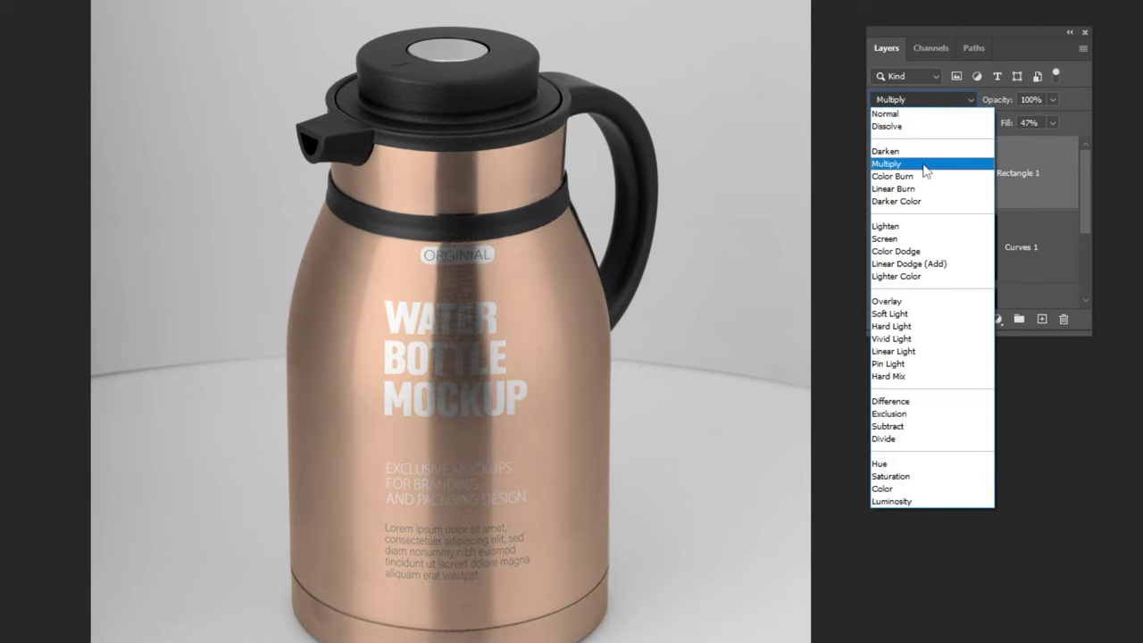
click(925, 164)
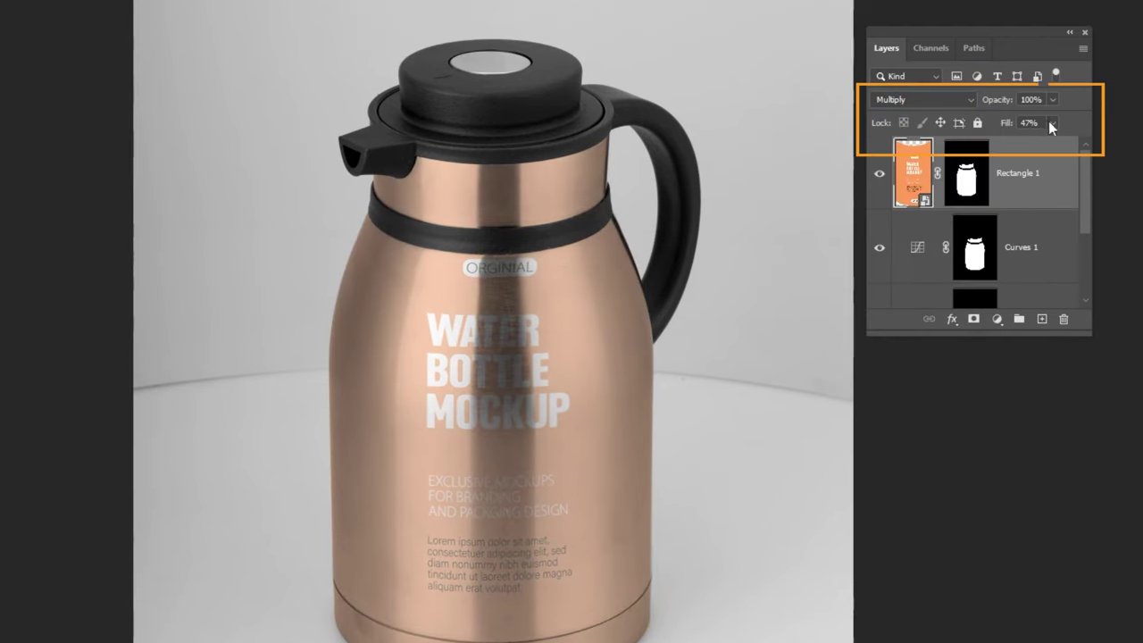
drag(1051, 137, 1105, 159)
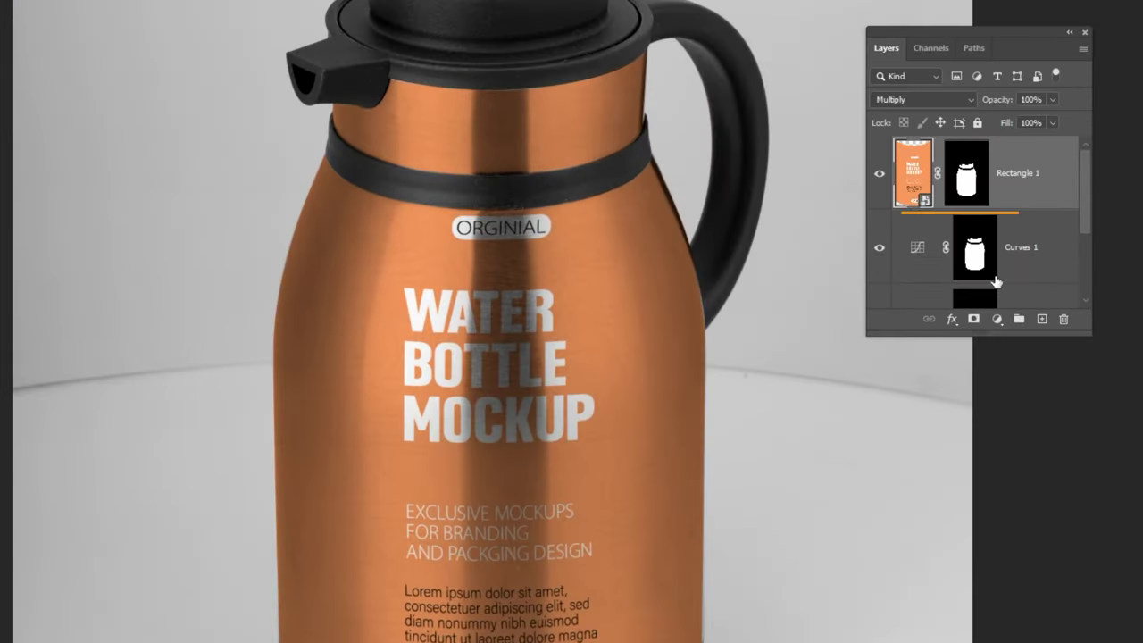
mouse_move(995, 282)
mouse_down()
mouse_move(1084, 329)
mouse_move(1109, 399)
mouse_up()
Rename Curves 1 to 'lighting adjustment' and raise its curve points to brighten the bottle.
double_click(1023, 248)
text(lighting adjustment)
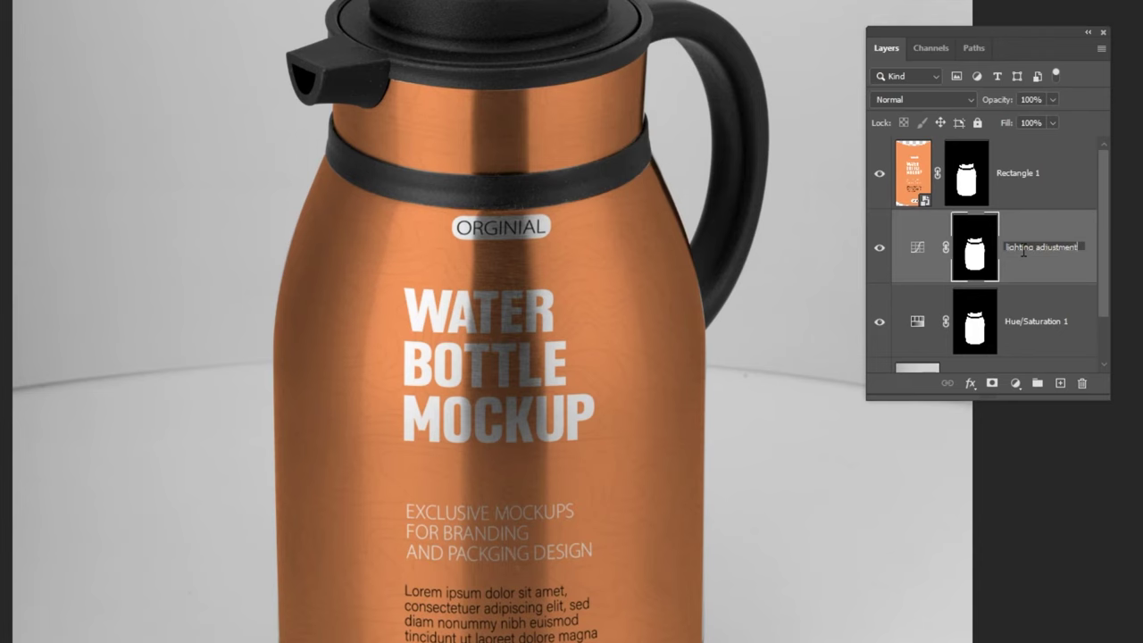
double_click(917, 248)
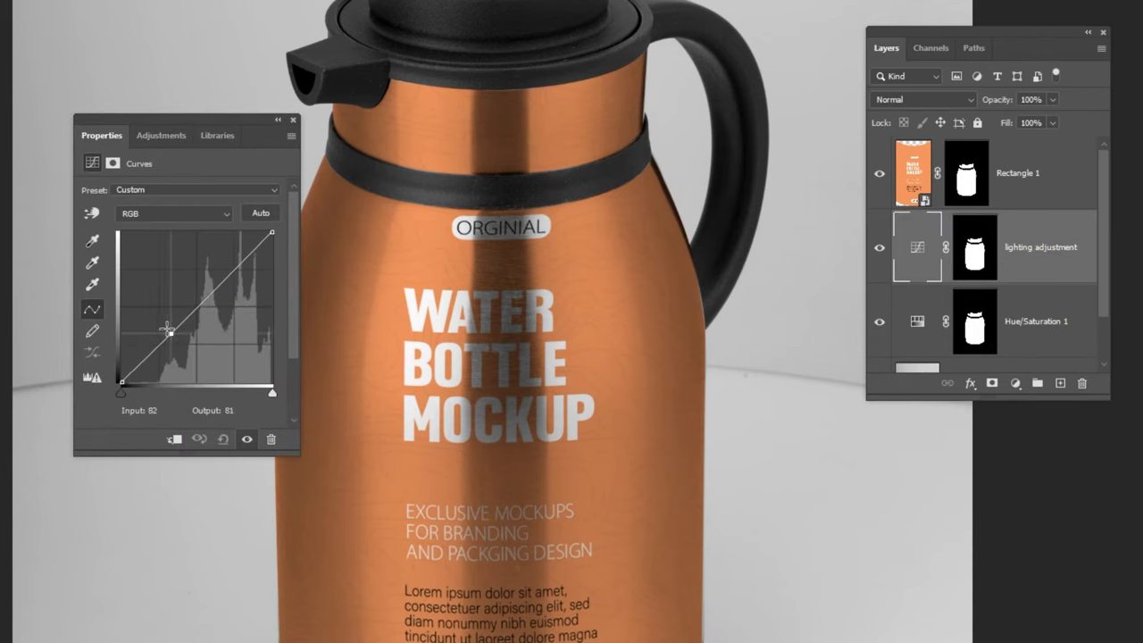
drag(167, 329, 162, 316)
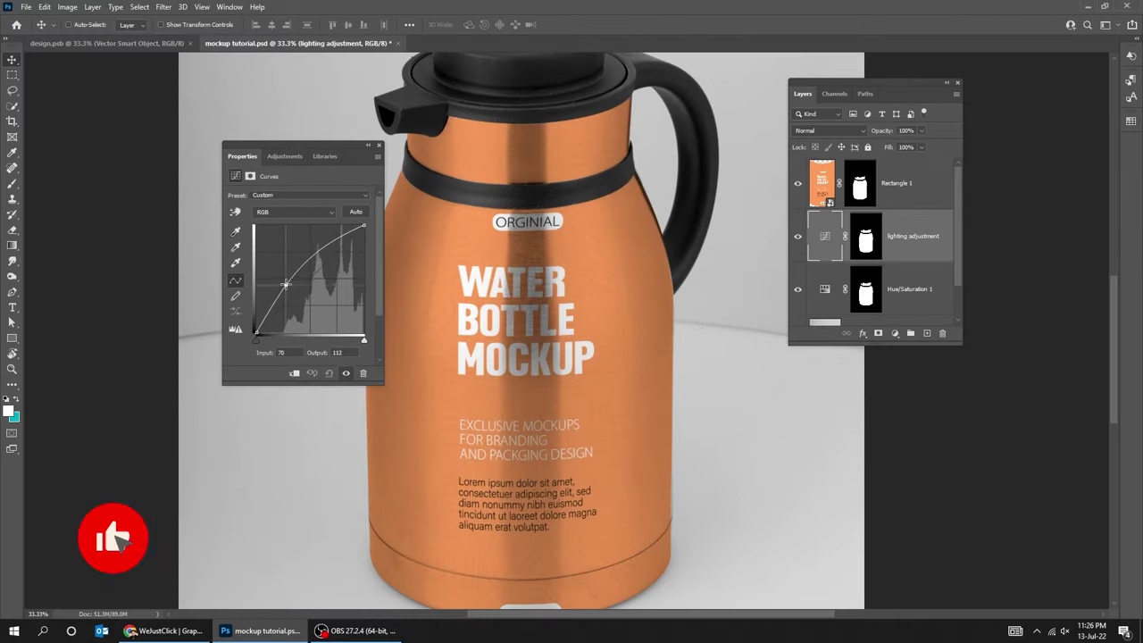
mouse_move(285, 284)
mouse_down()
mouse_move(312, 264)
mouse_move(282, 271)
mouse_up()
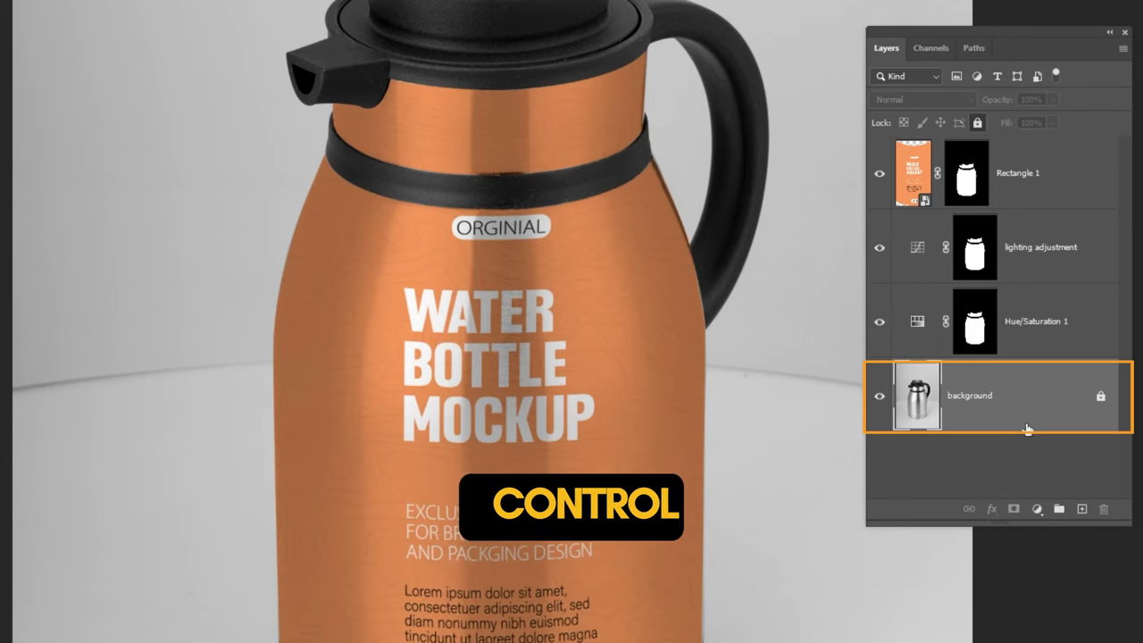
Copy the Background photo with Ctrl+J, move 'Background copy' to the top, and make it a smart object.
key(ctrl+j)
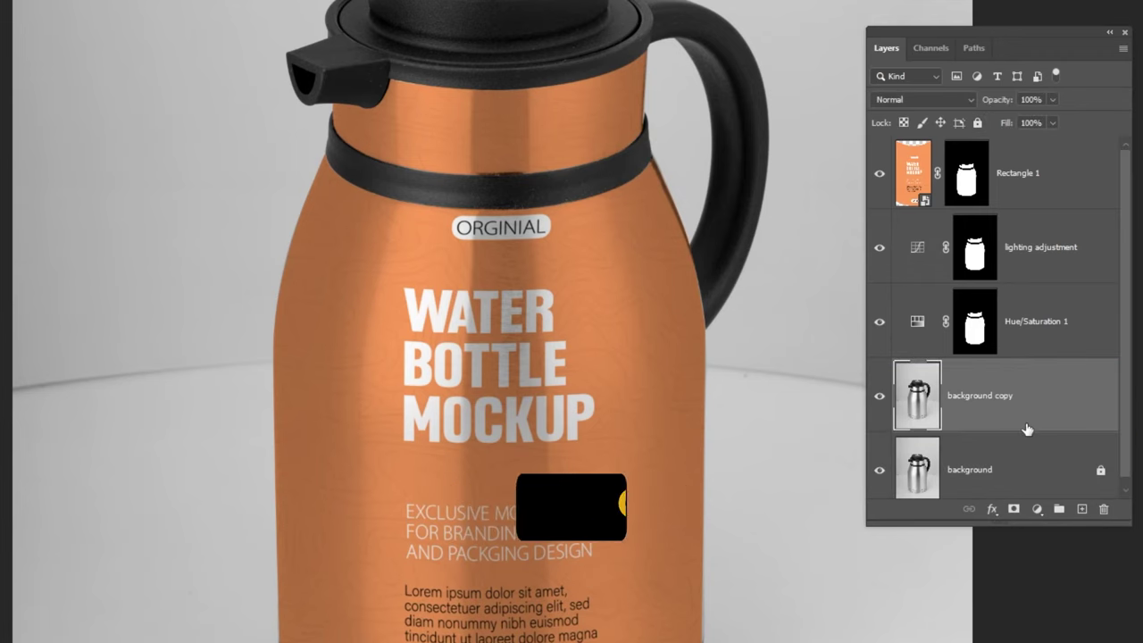
key(ctrl+shift+bracketright)
right_click(972, 171)
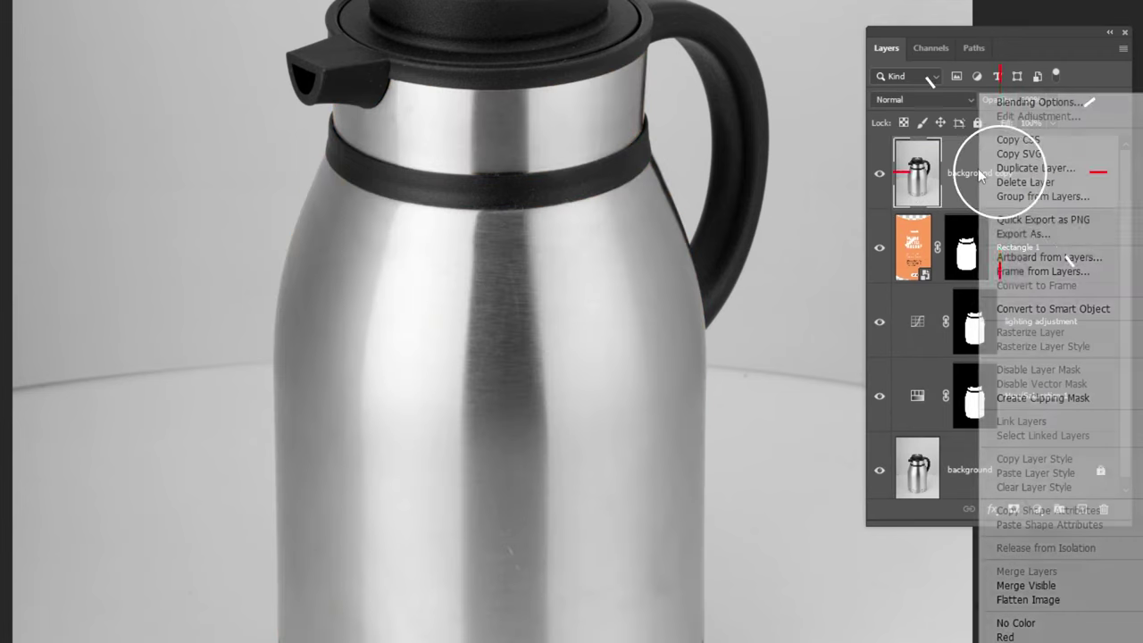
click(1053, 309)
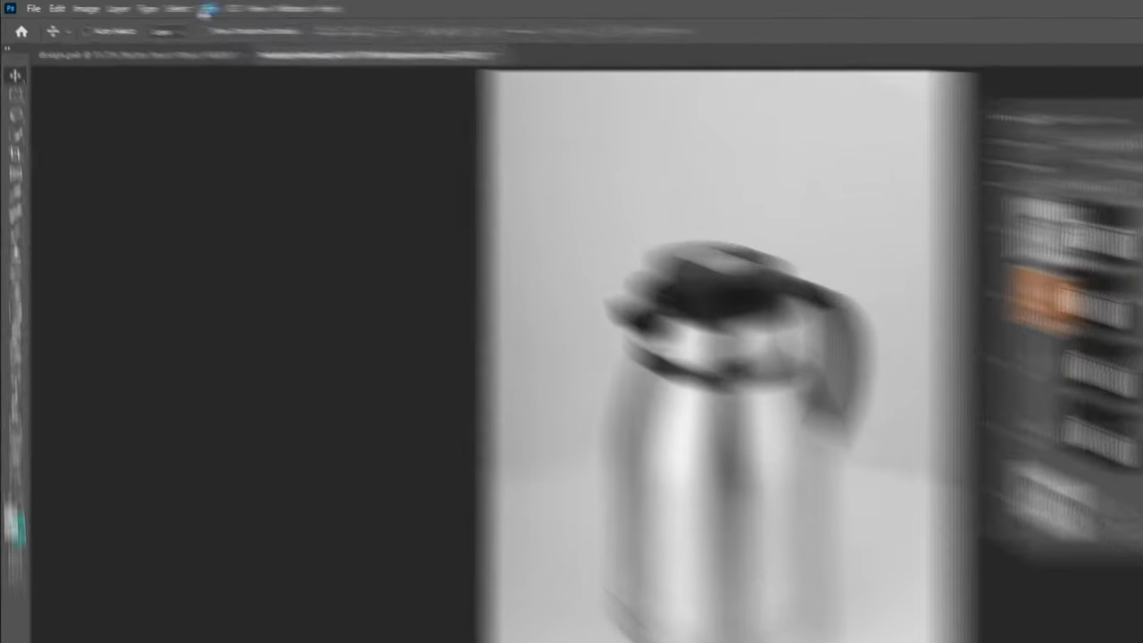
Apply a monochrome Camera Raw smart filter with exposure about -4.20 and brightened whites.
click(230, 9)
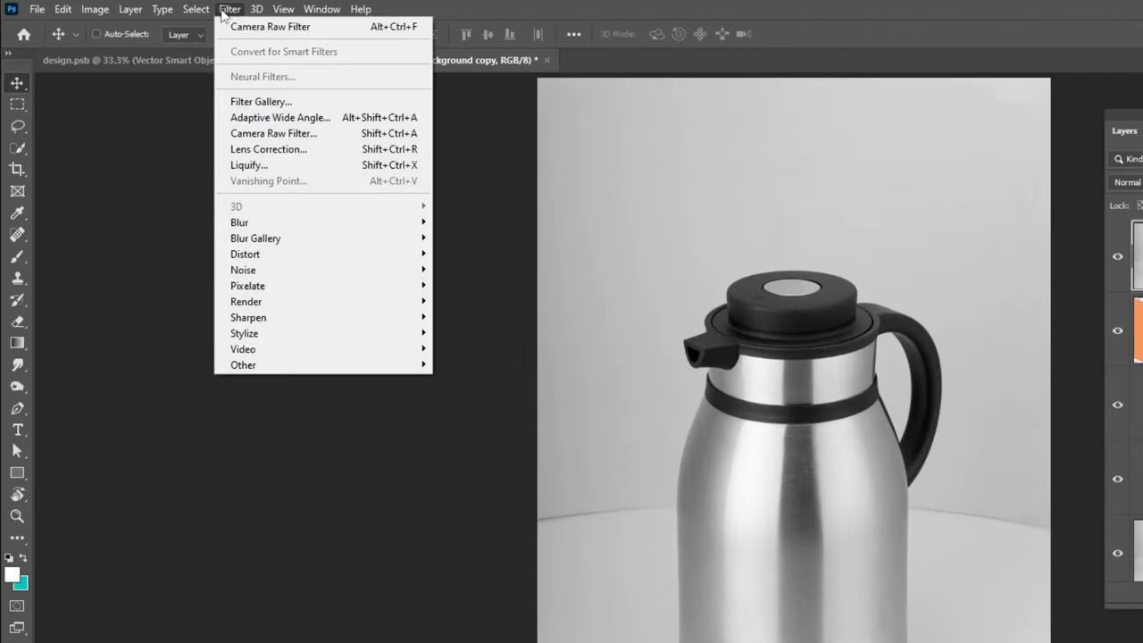
click(296, 135)
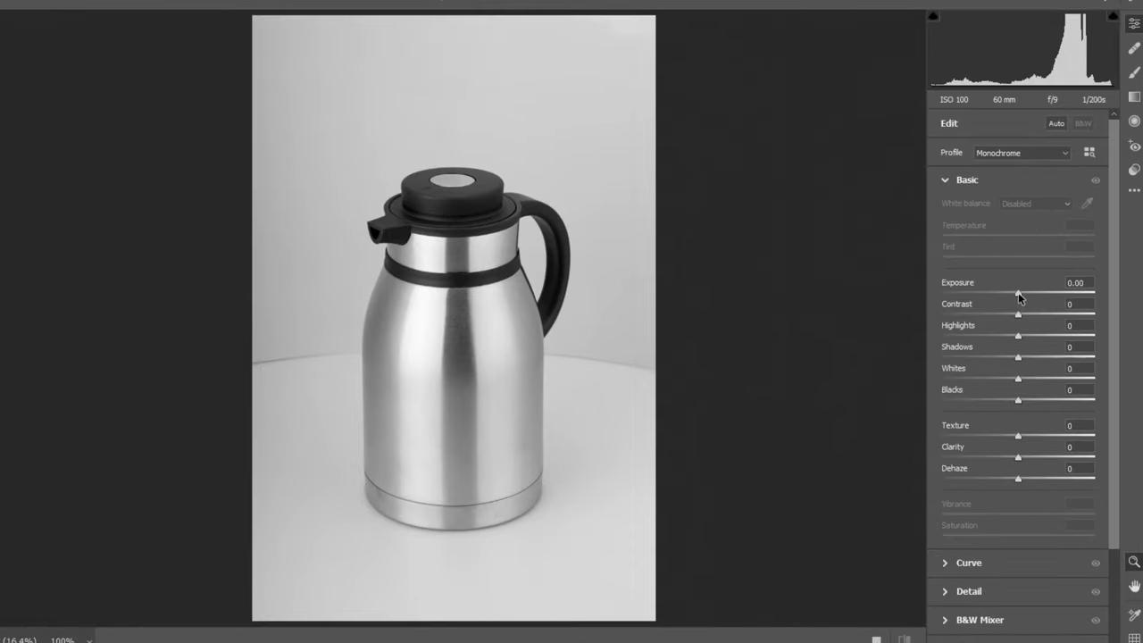
drag(1018, 292, 959, 294)
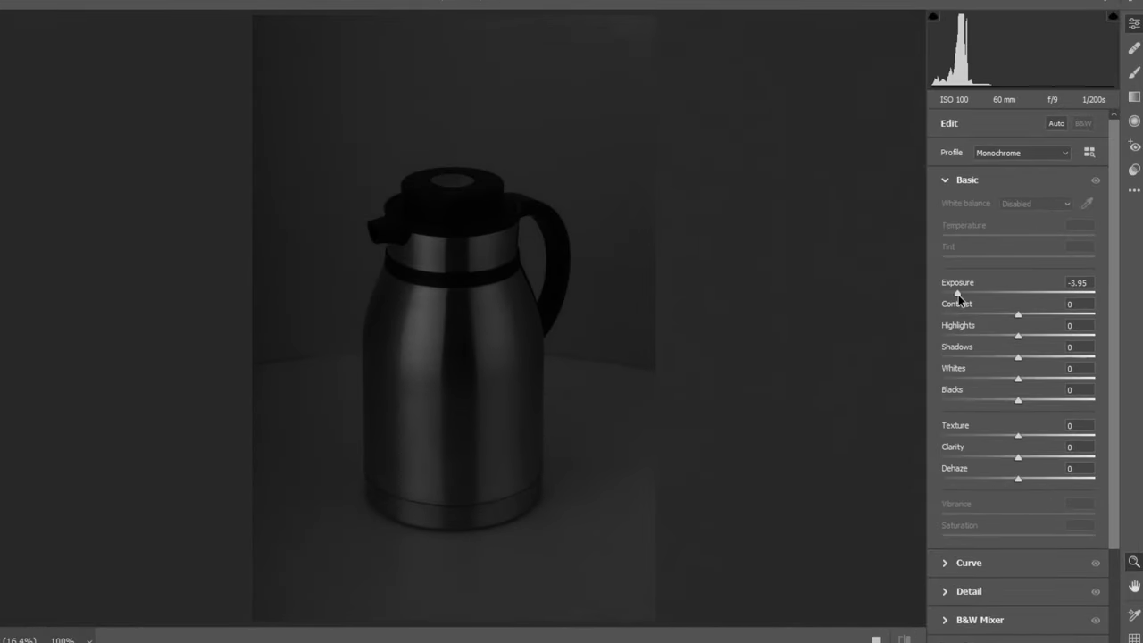
drag(1018, 378, 1079, 379)
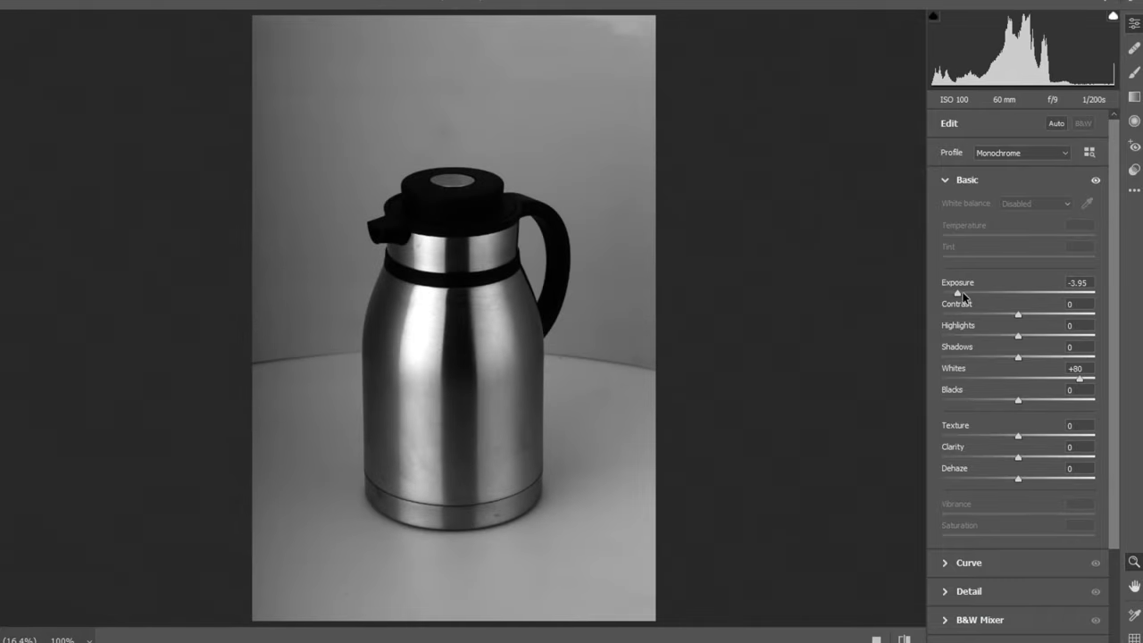
drag(957, 293, 953, 294)
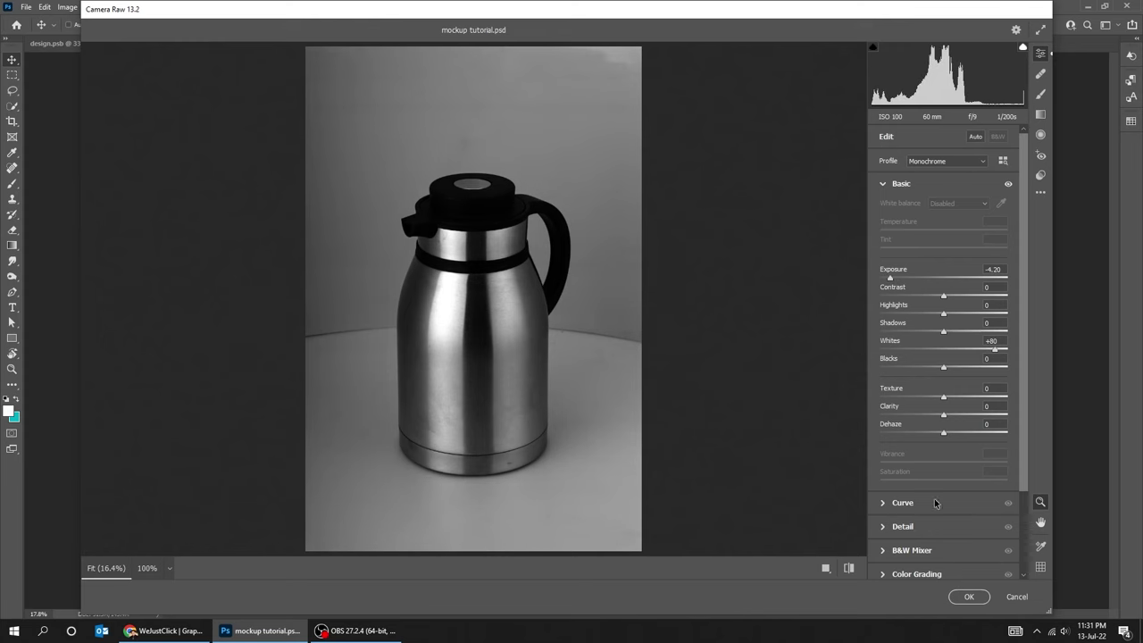
click(969, 597)
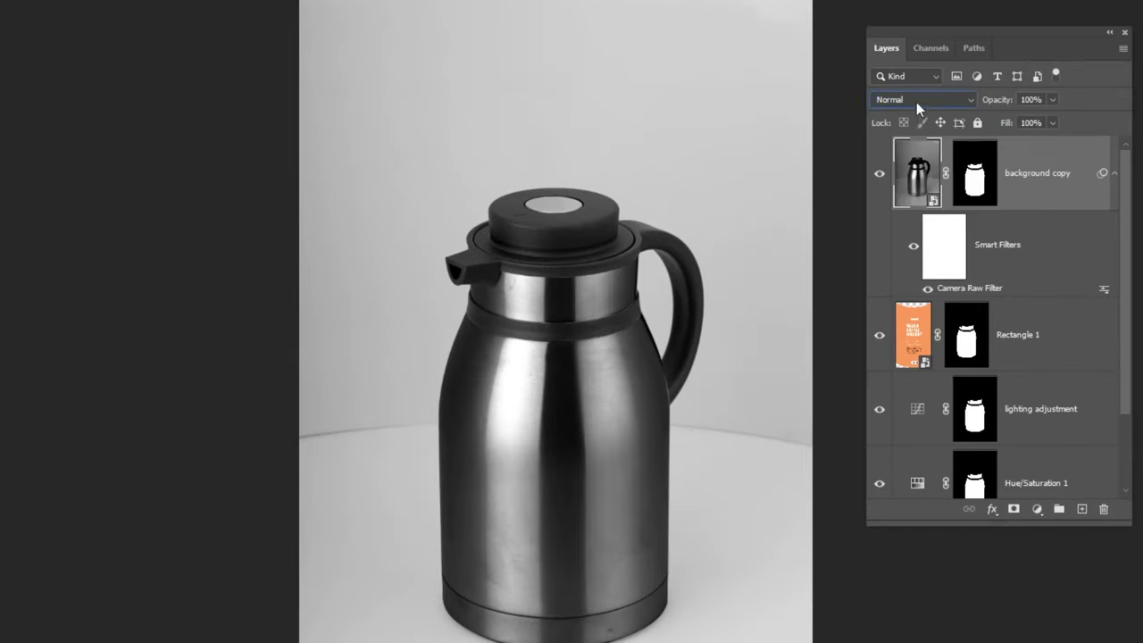
Set the background copy layer to Screen blend mode with Fill lowered to about 60%.
click(825, 132)
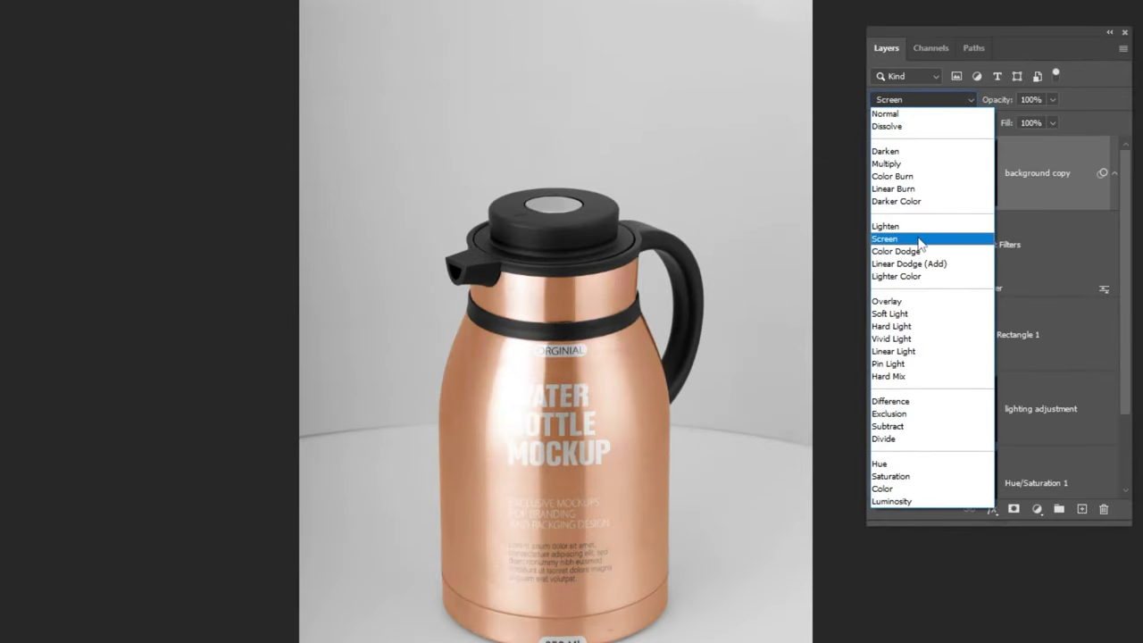
click(919, 239)
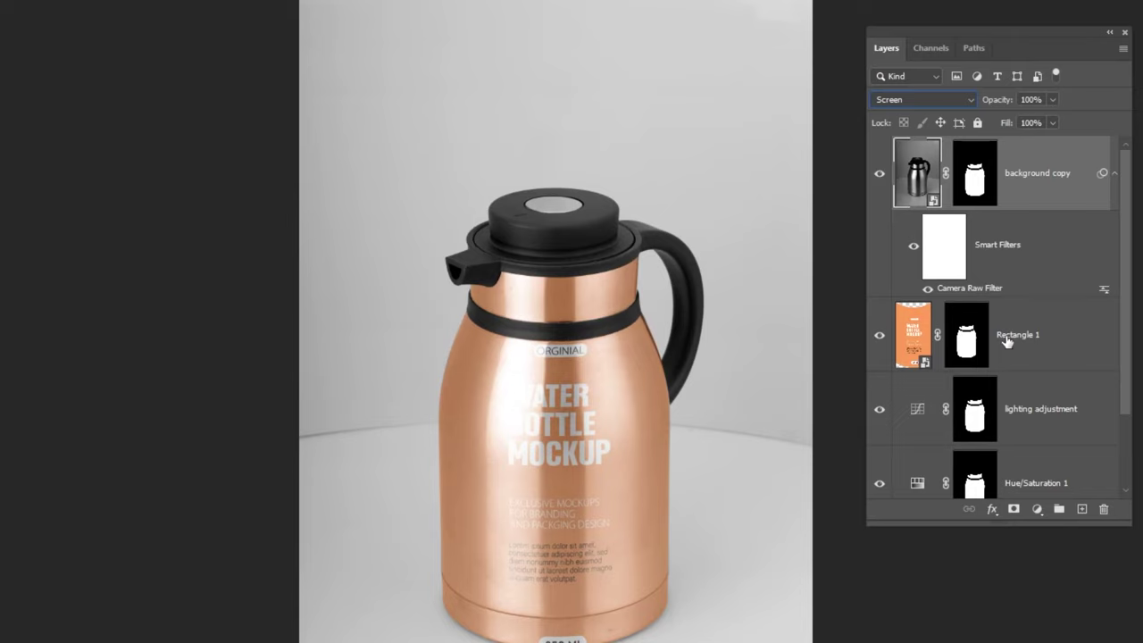
click(1053, 123)
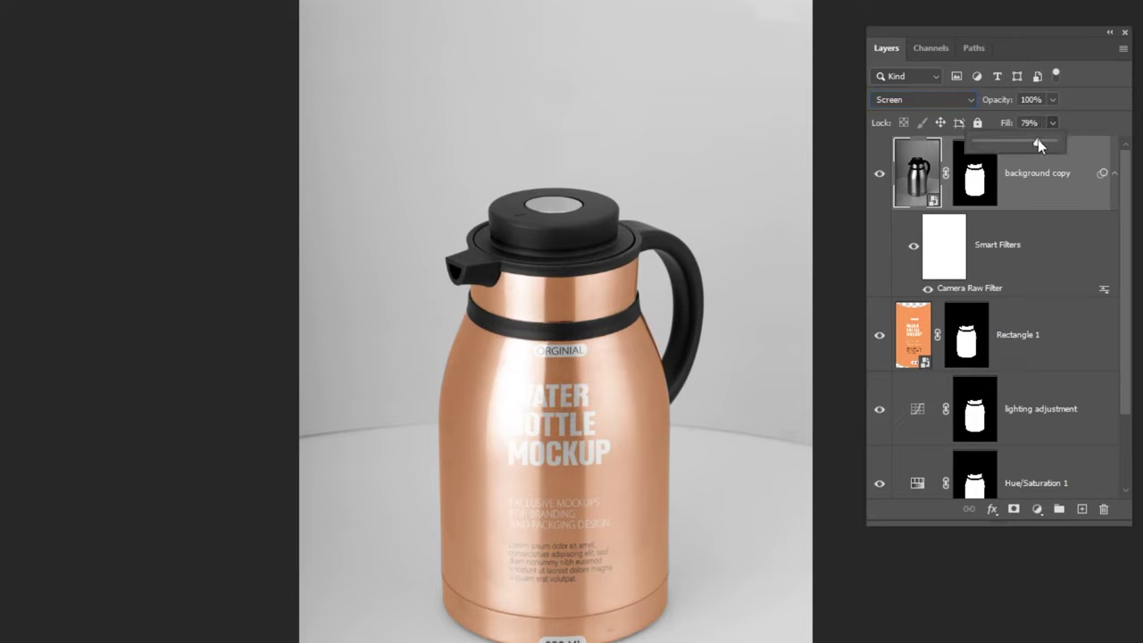
drag(1025, 141, 1024, 141)
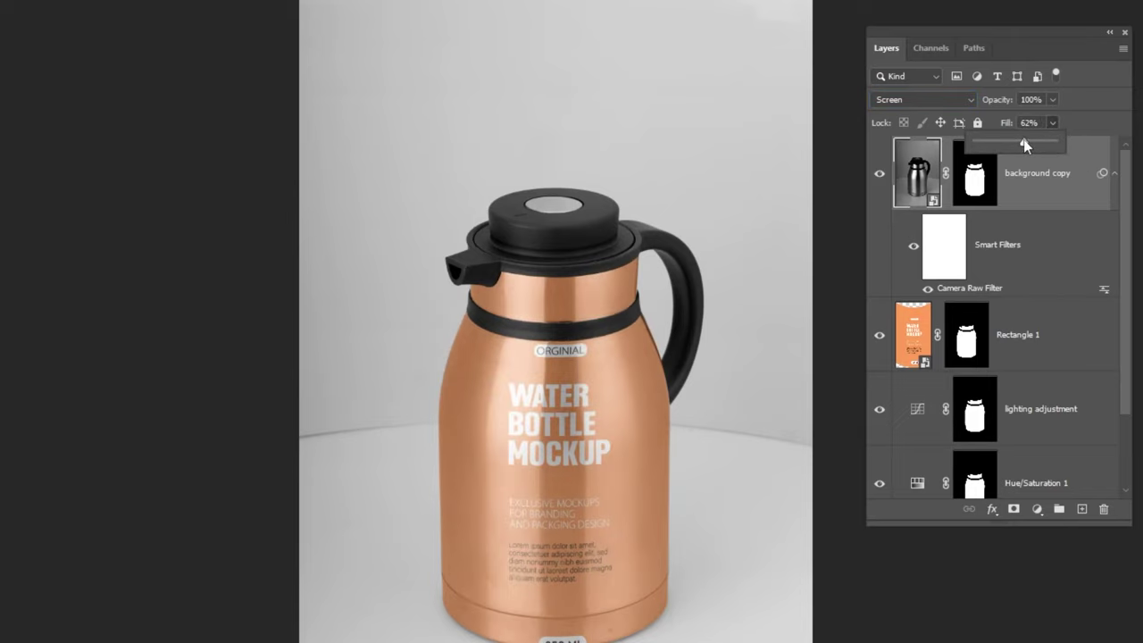
Collapse the background copy's Smart Filters, zoom in on the bottle and enlarge the layers list.
click(1009, 335)
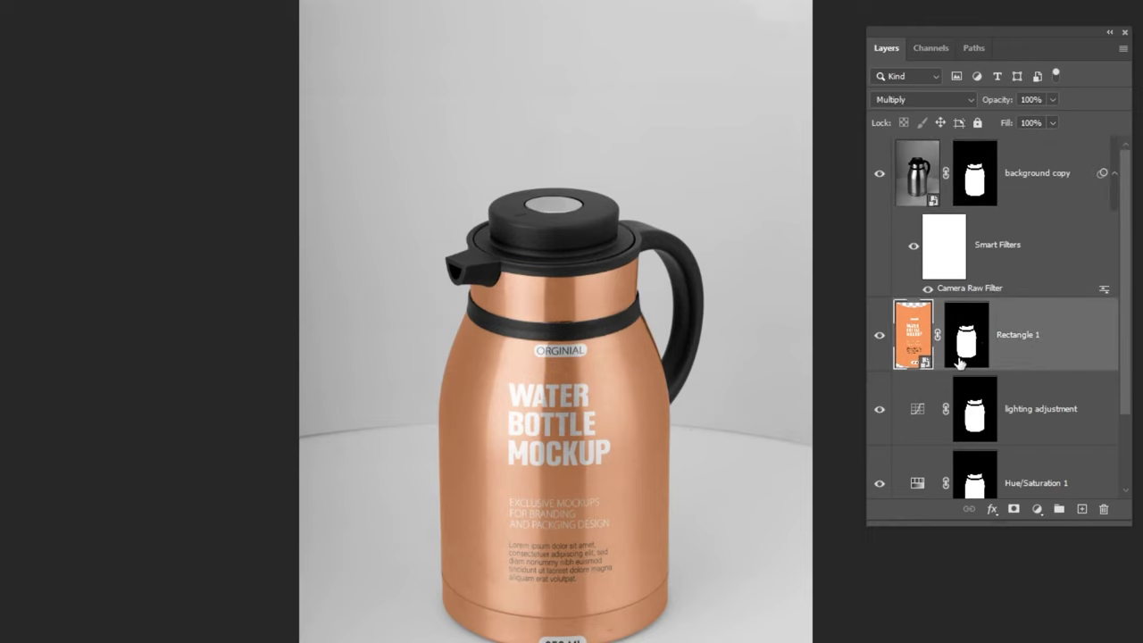
click(1038, 193)
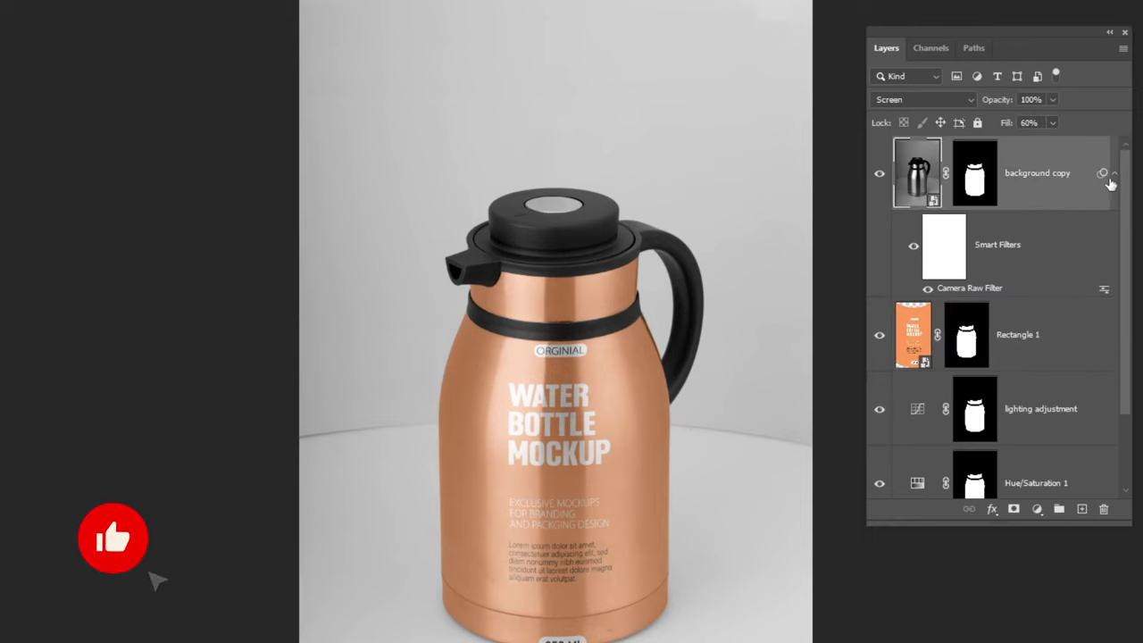
click(1108, 178)
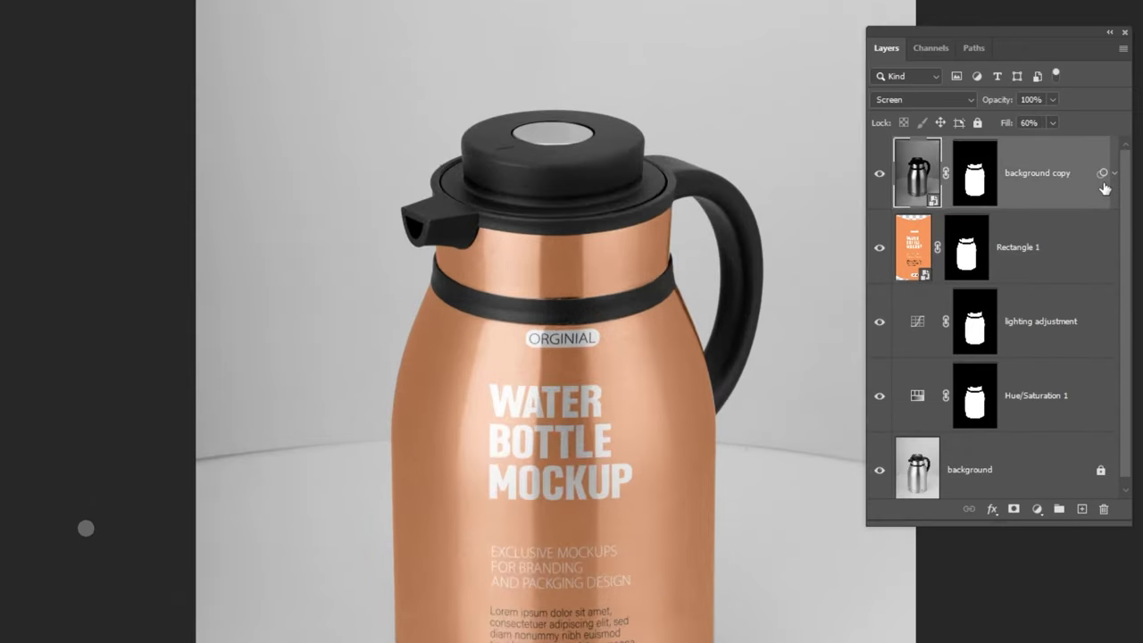
key(ctrl+plus)
drag(1131, 529, 1136, 556)
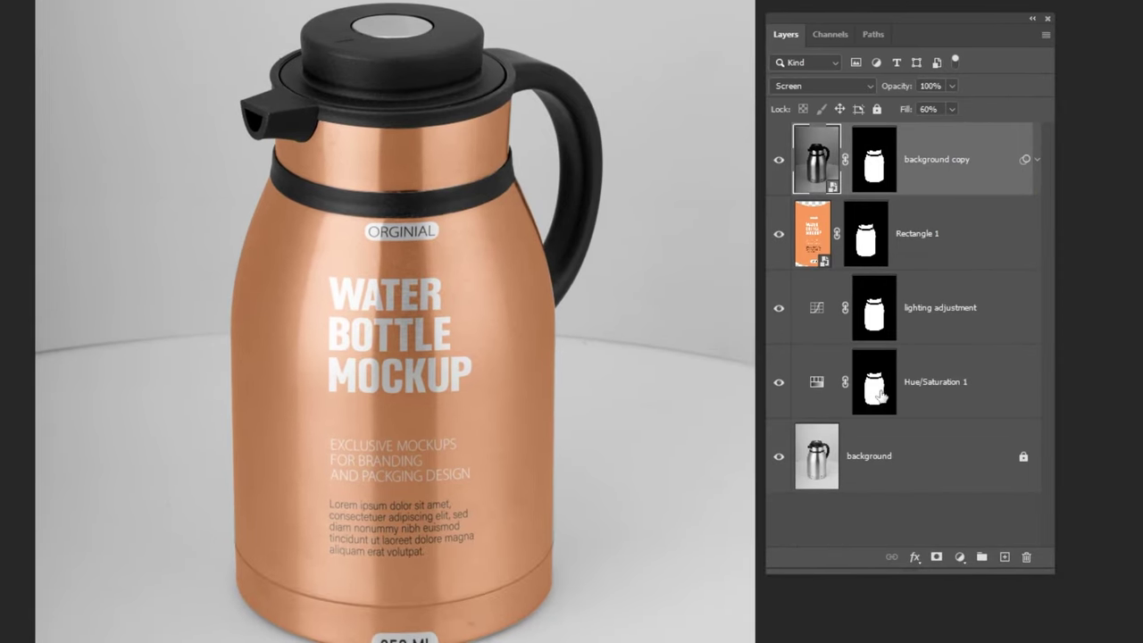
Add a Hue/Saturation adjustment on the bottle mask selection with Saturation +100.
ctrl+click(880, 393)
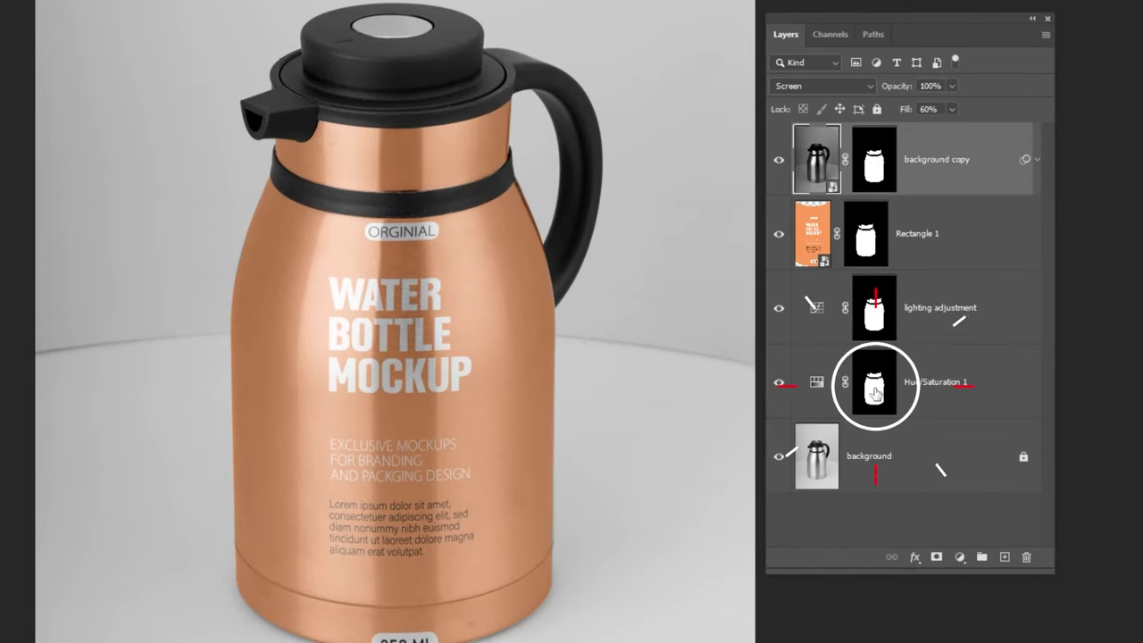
click(958, 558)
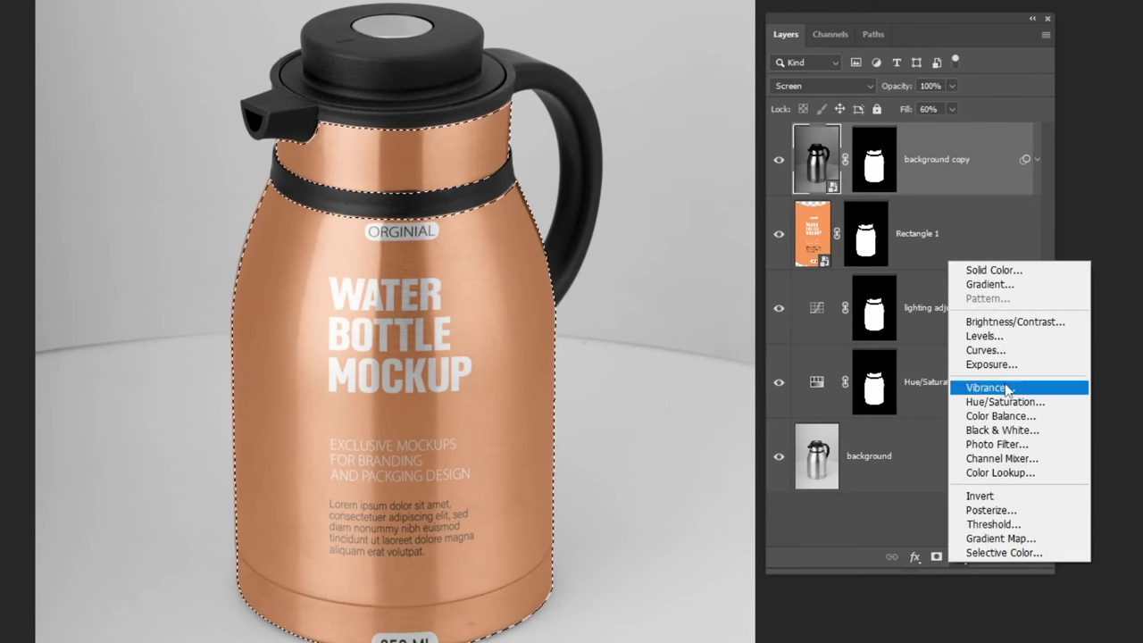
click(992, 402)
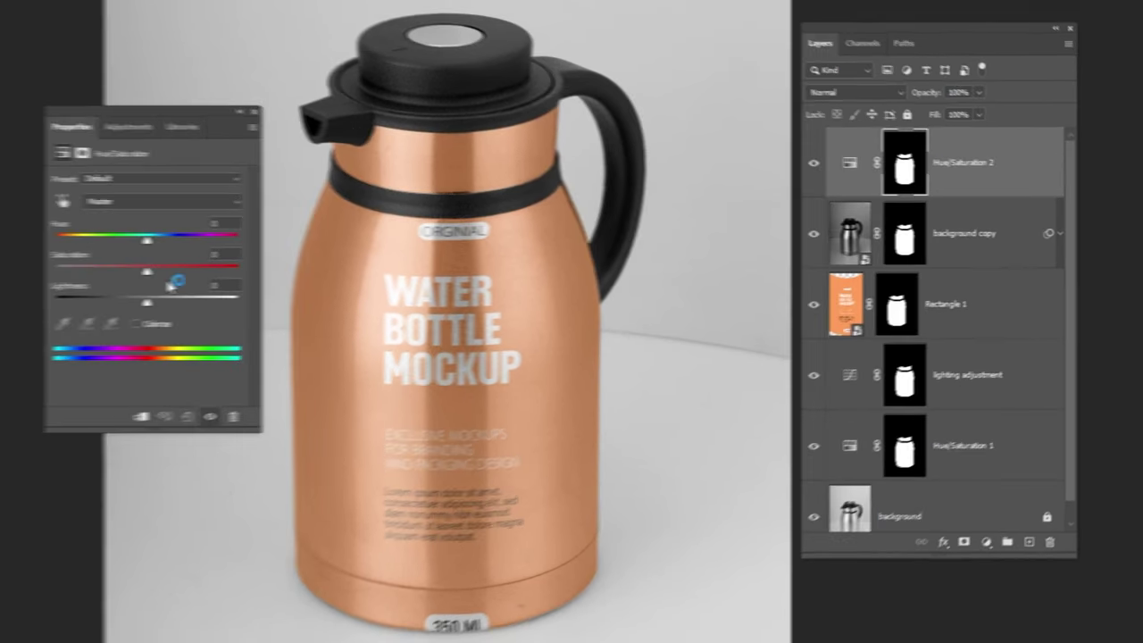
drag(80, 273, 289, 270)
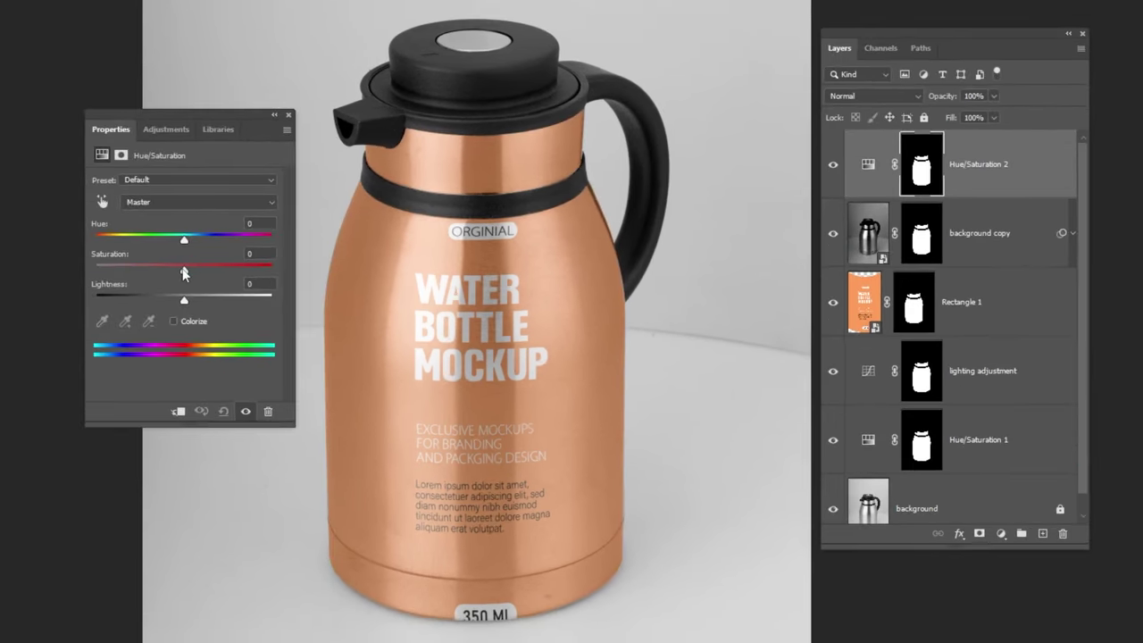
click(290, 116)
Blend the new Hue/Saturation layer in Color Burn with Fill at about 9%.
click(862, 96)
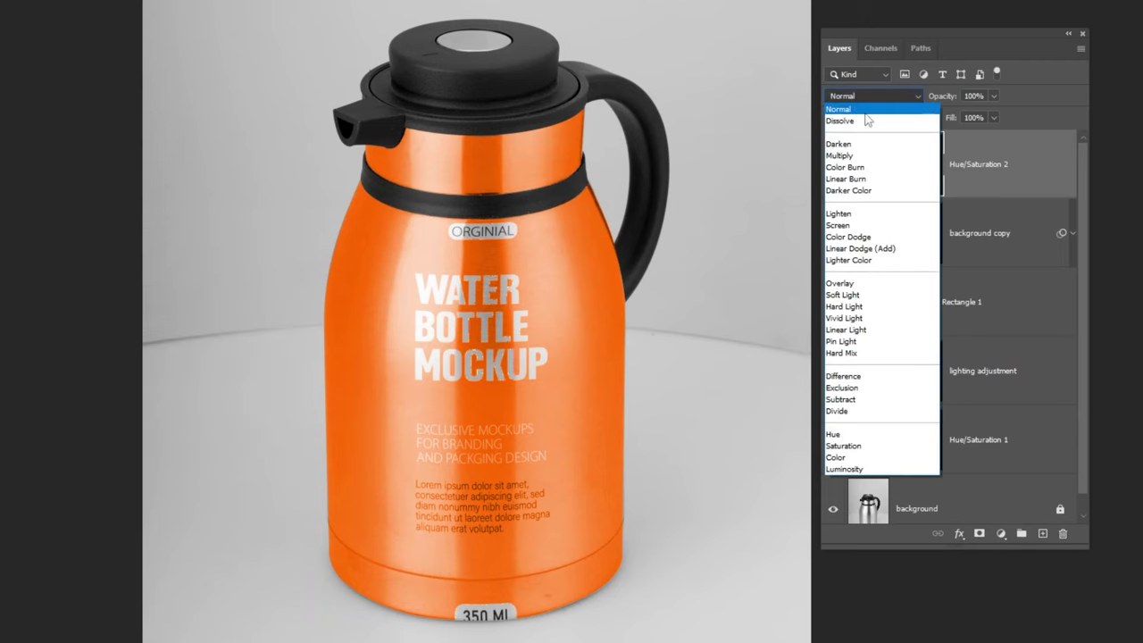
click(877, 167)
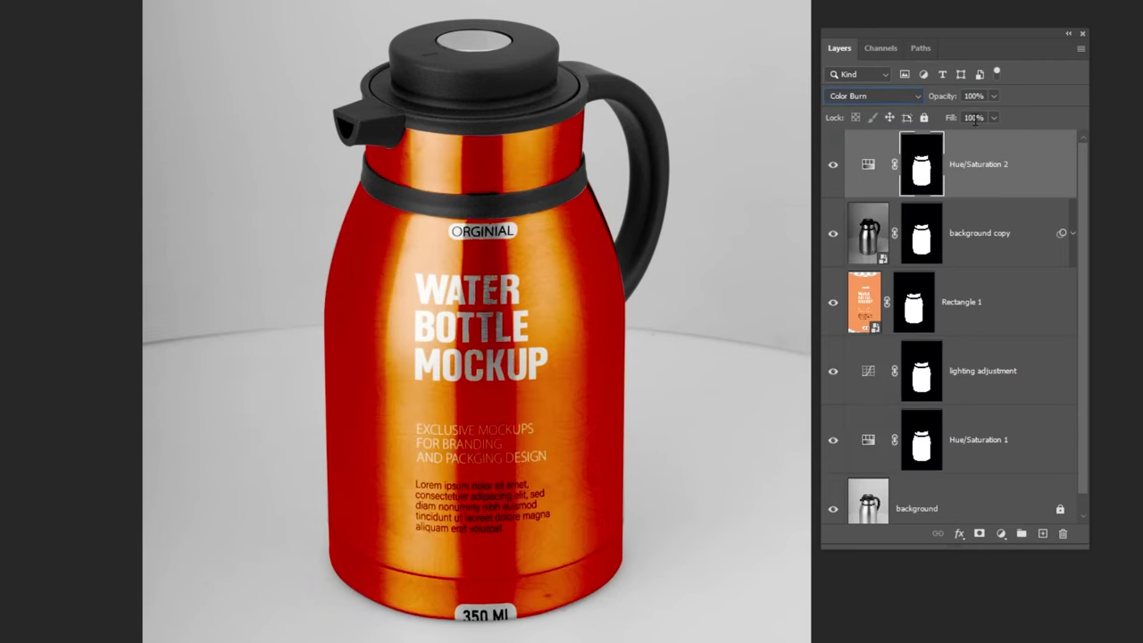
text(8)
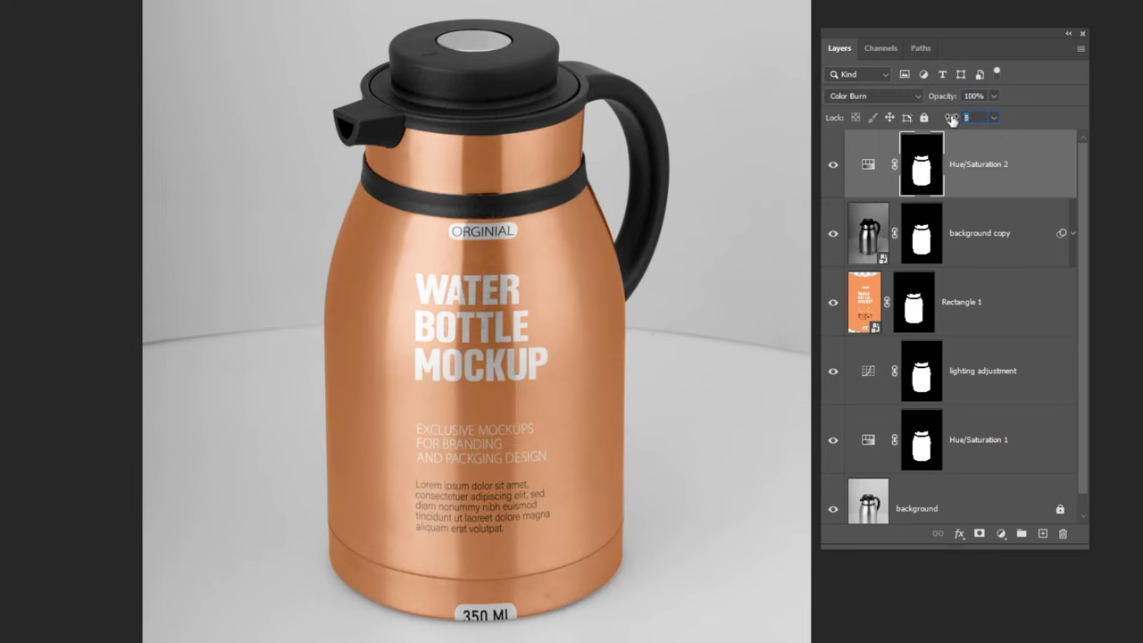
click(1002, 171)
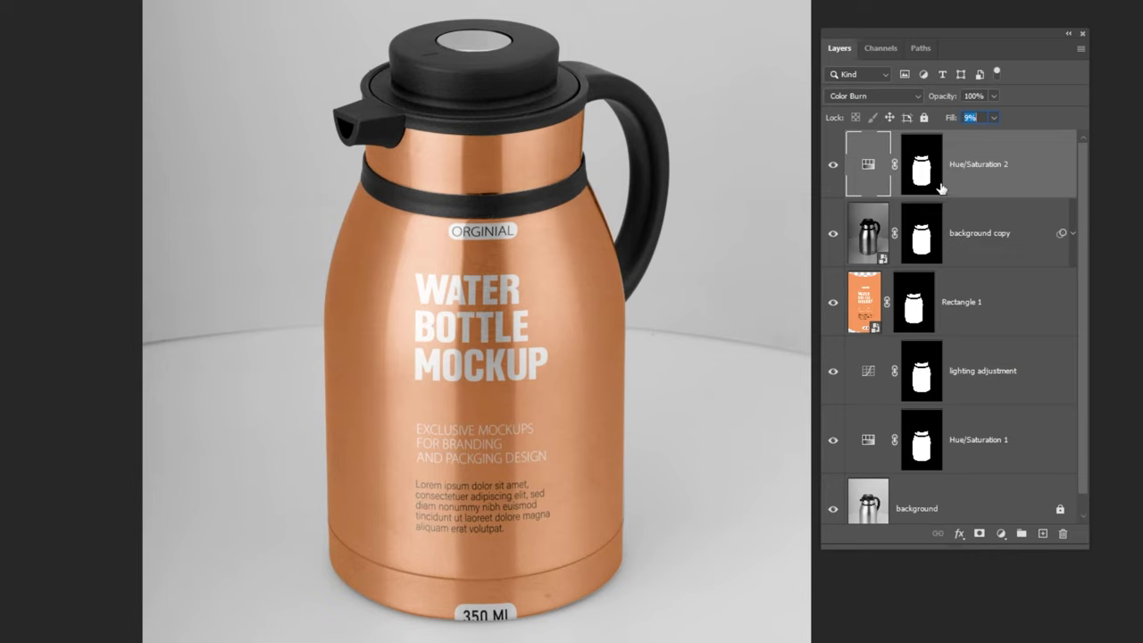
Duplicate Hue/Saturation 2 and set the copy to Color Dodge at 6% fill.
drag(1009, 184, 1042, 533)
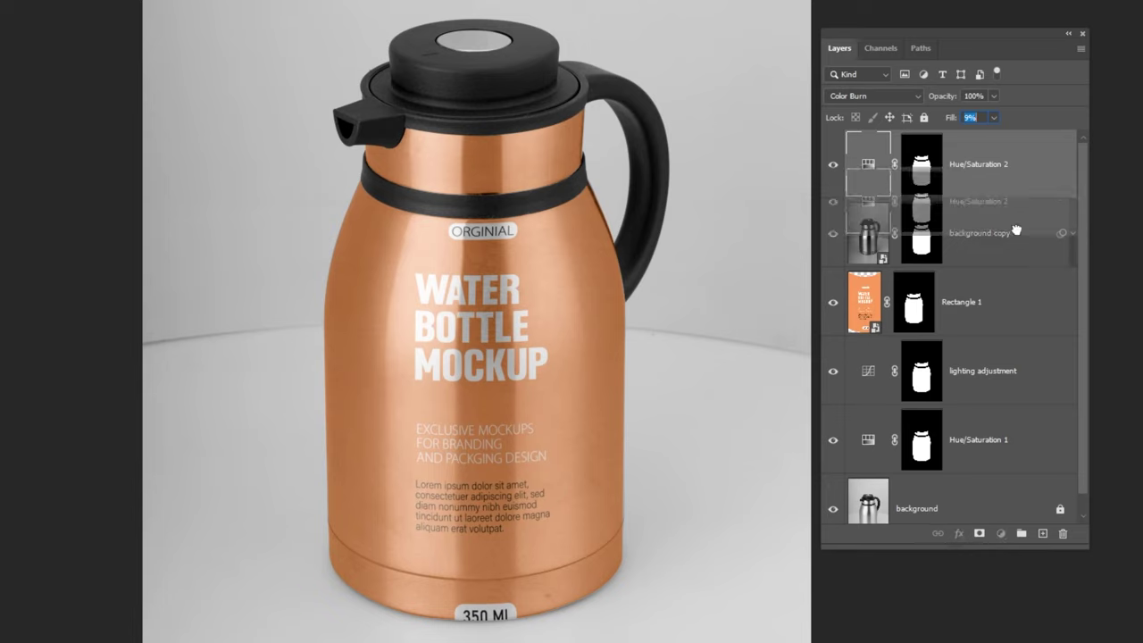
click(886, 100)
click(898, 237)
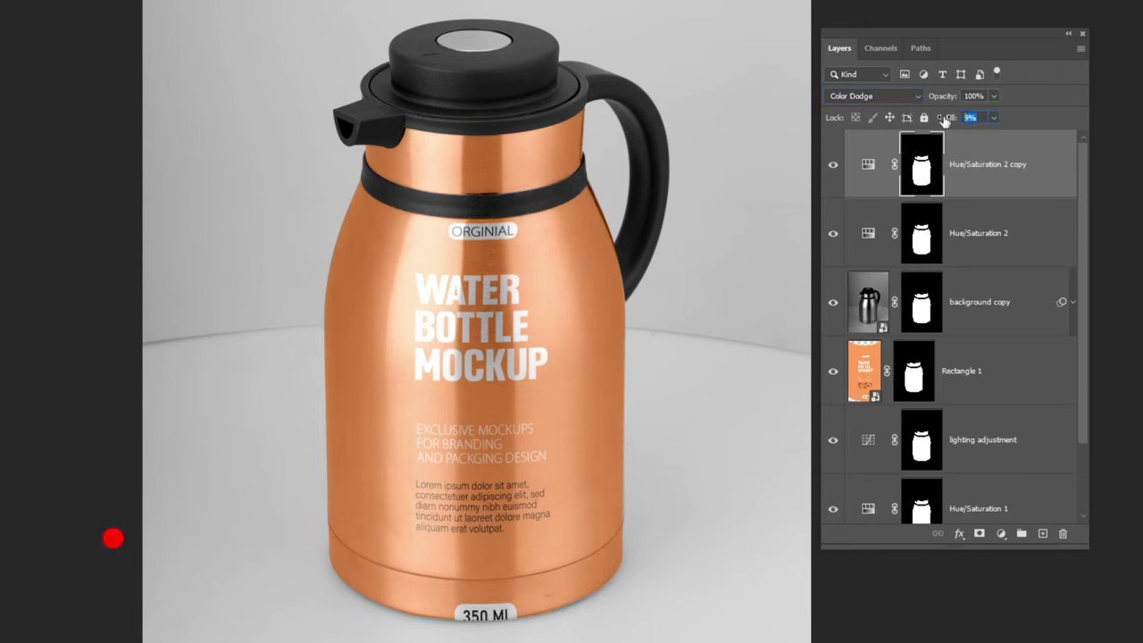
text(6)
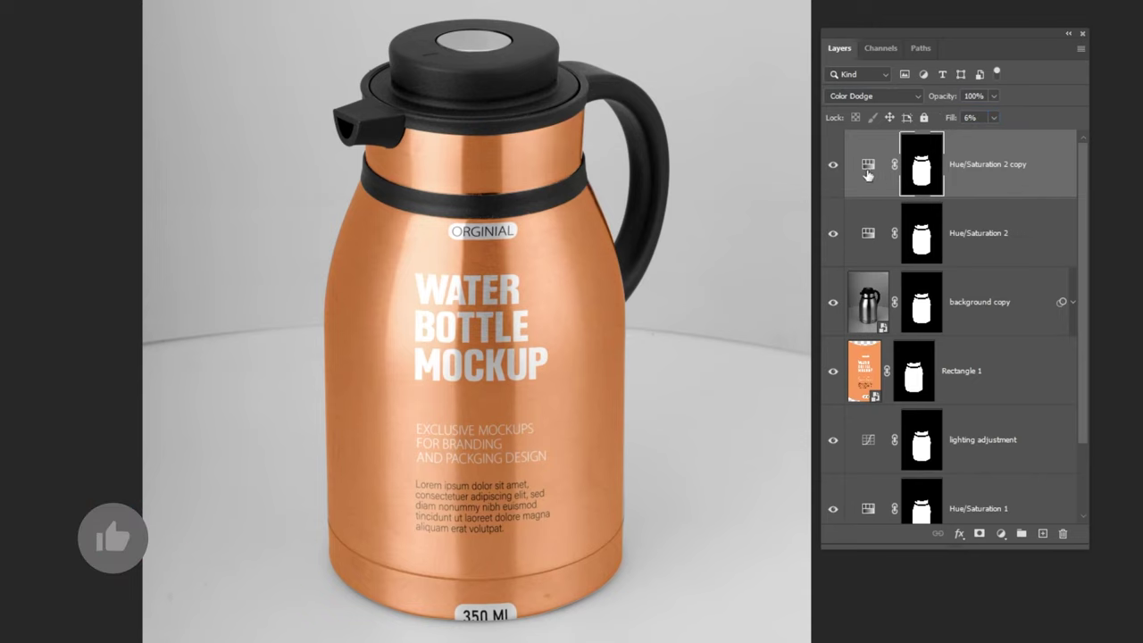
Toggle the copy layer's visibility off and back on to compare the effect.
click(832, 164)
click(832, 237)
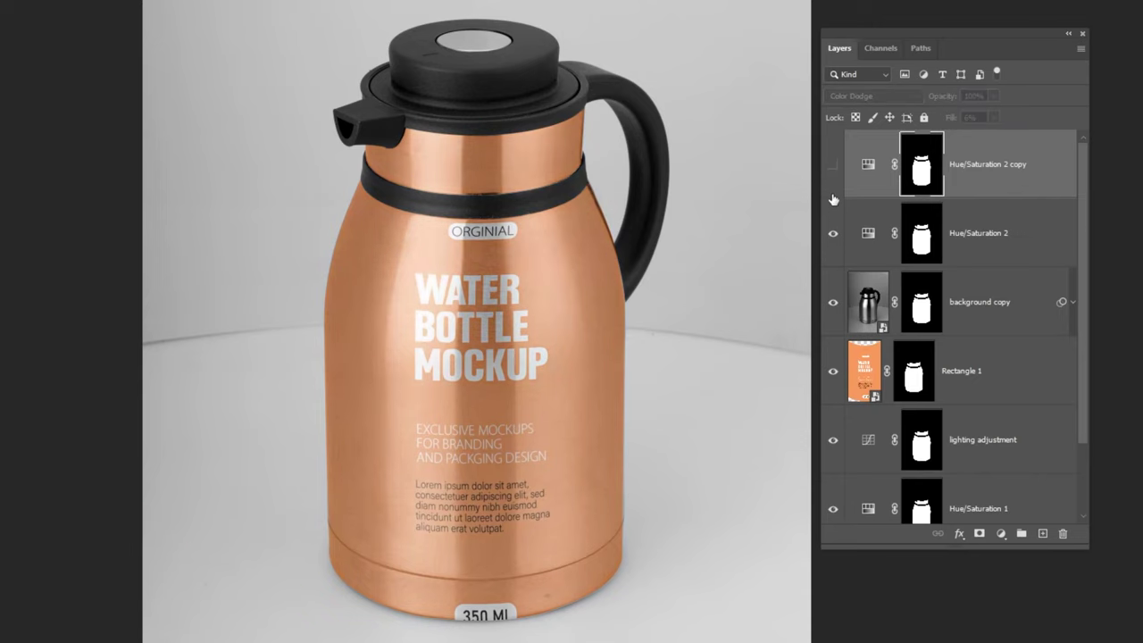
click(833, 189)
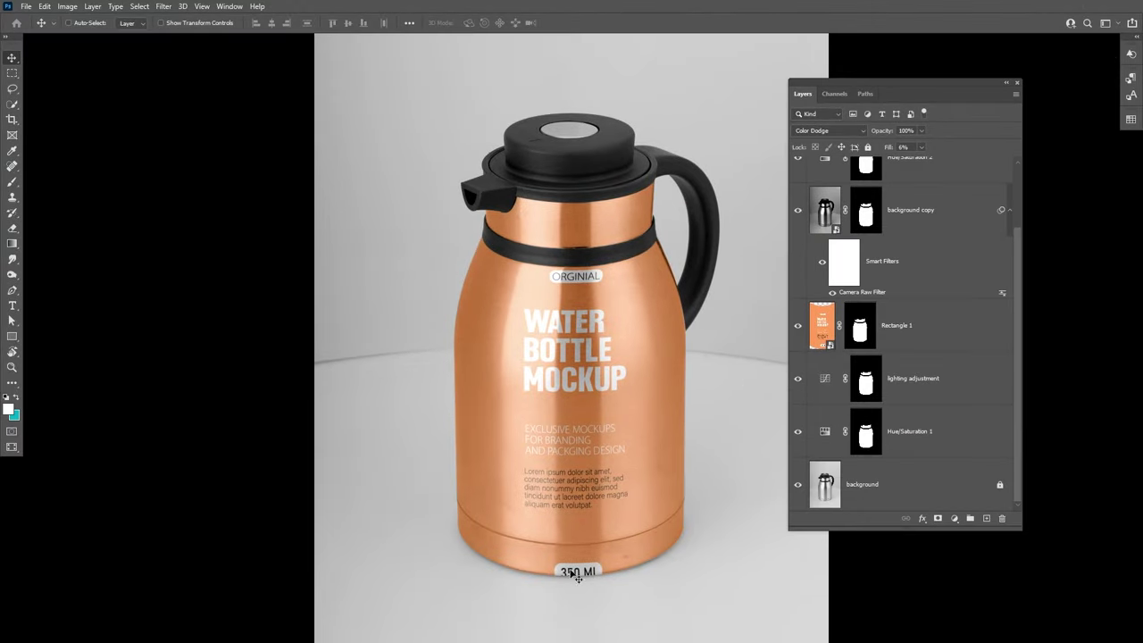
Open the Rectangle 1 label artwork, marquee the 350 Ml badge and rasterize the layer.
double_click(822, 325)
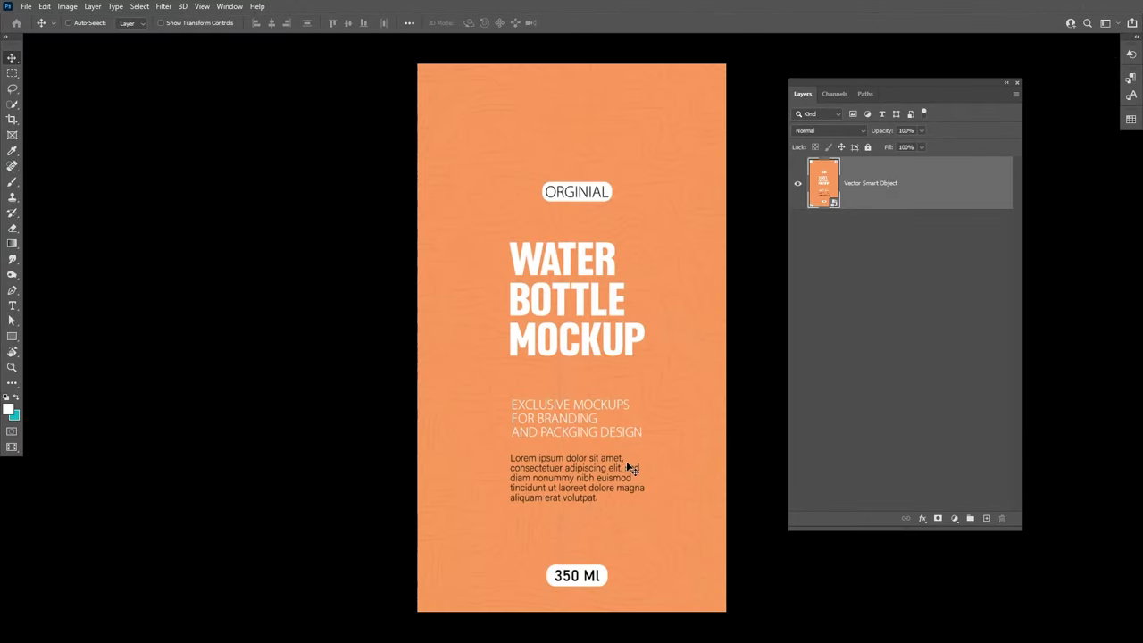
key(m)
drag(534, 556, 628, 597)
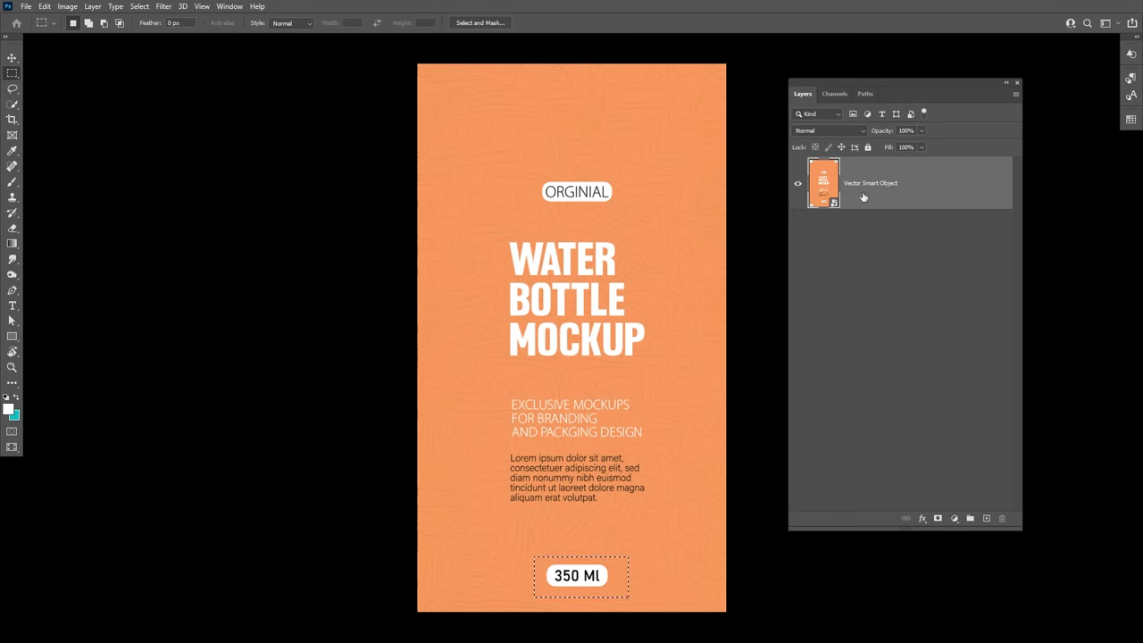
right_click(862, 197)
click(902, 311)
Erase the badge with Content-Aware Fill, then save and close the label artwork.
click(44, 6)
click(108, 206)
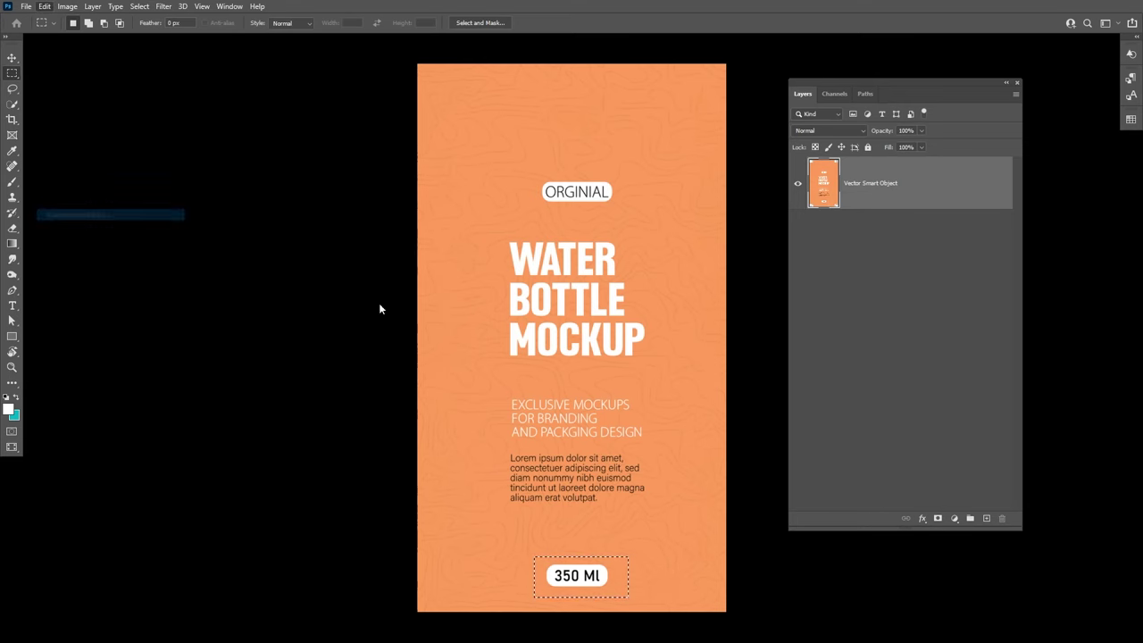
key(Return)
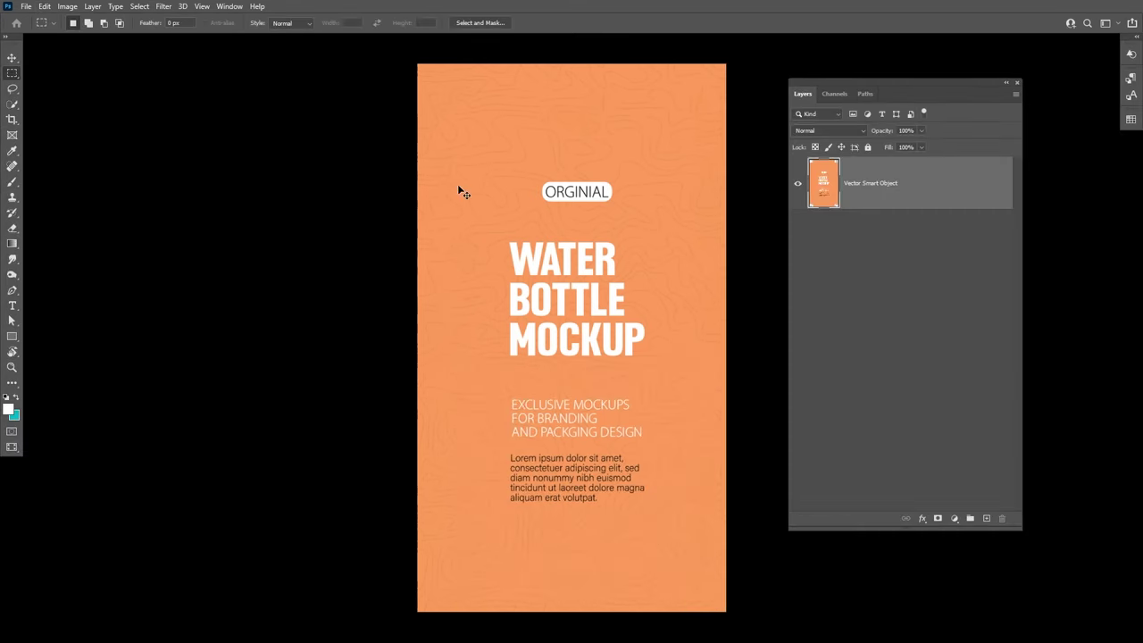
key(ctrl+s)
key(ctrl+w)
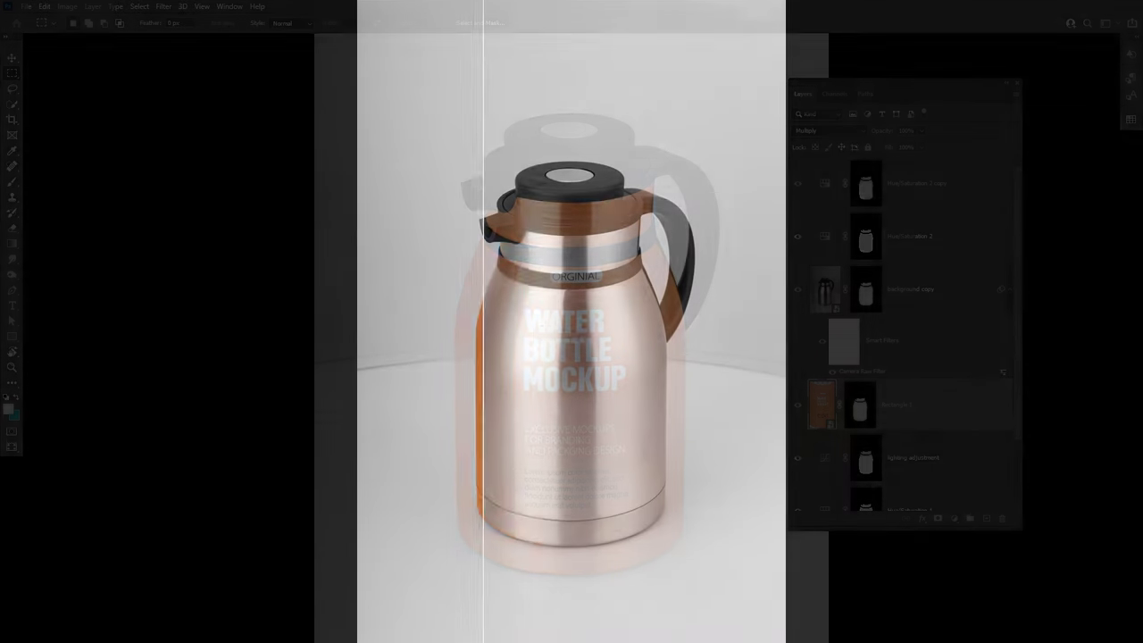